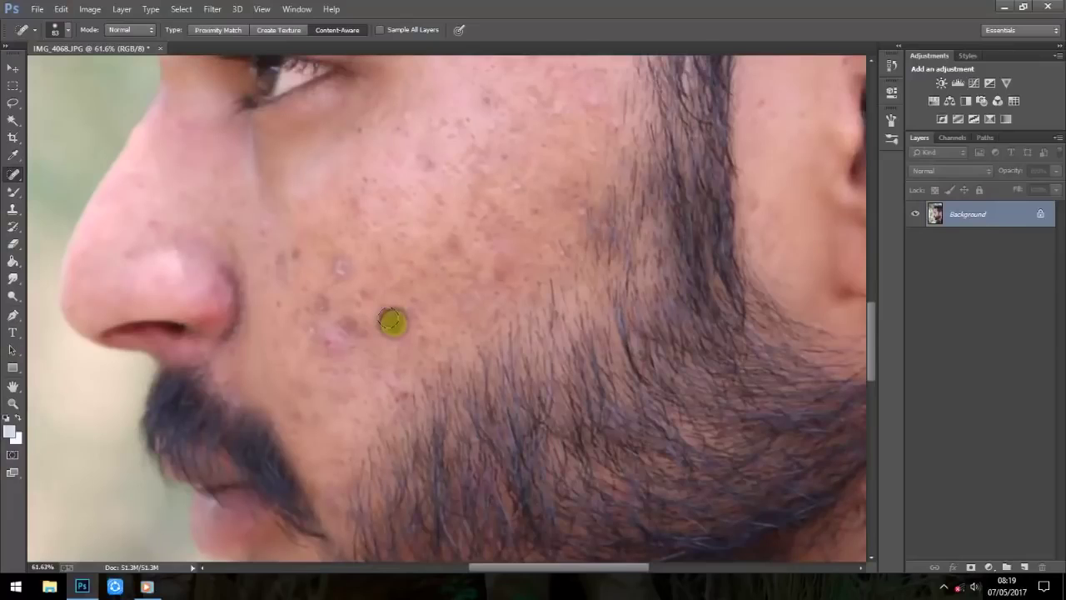
Heal the blemishes on the cheek between the nose and the beard with the content-aware Spot Healing Brush.
mouse_move(325, 331)
mouse_down()
mouse_move(319, 302)
mouse_move(347, 268)
mouse_up()
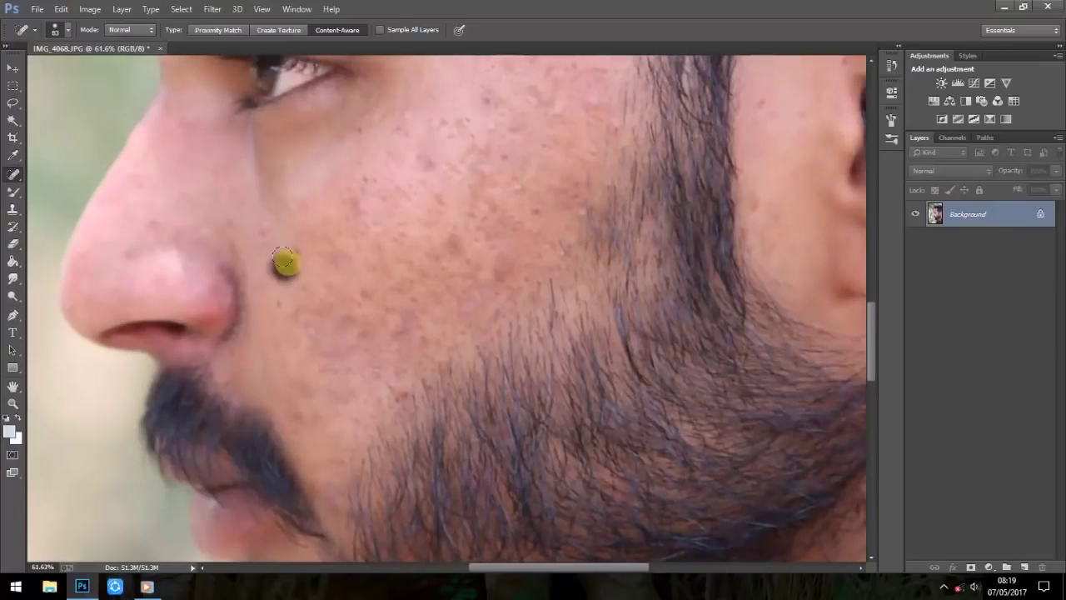
scroll(505, 271, down, 2)
click(365, 328)
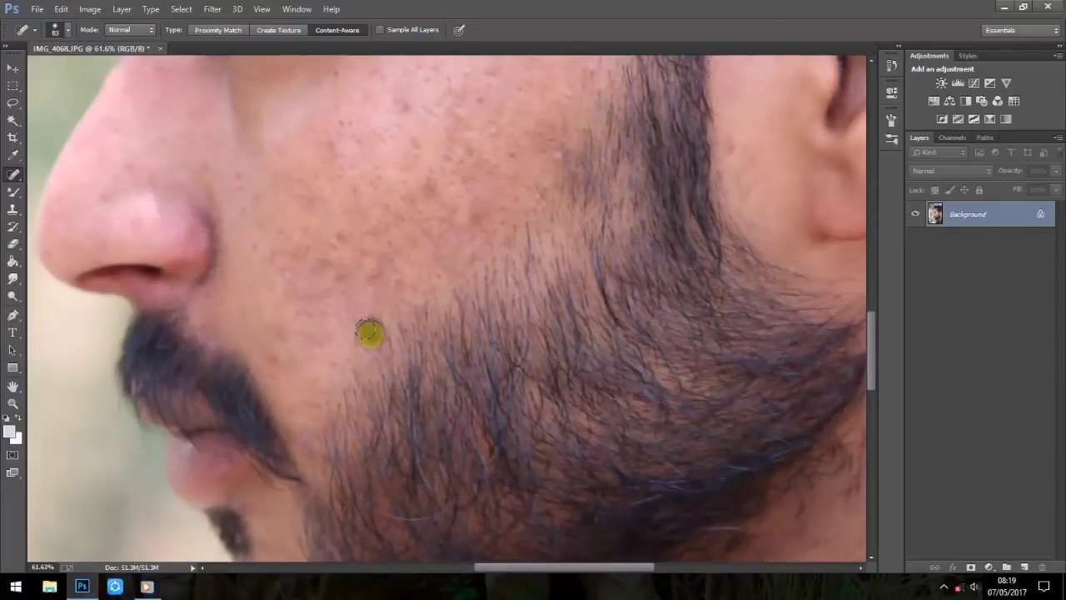
drag(408, 243, 407, 335)
click(450, 317)
click(464, 305)
Heal the spots on the upper cheek, the temple and the area beside the eye.
drag(523, 280, 506, 401)
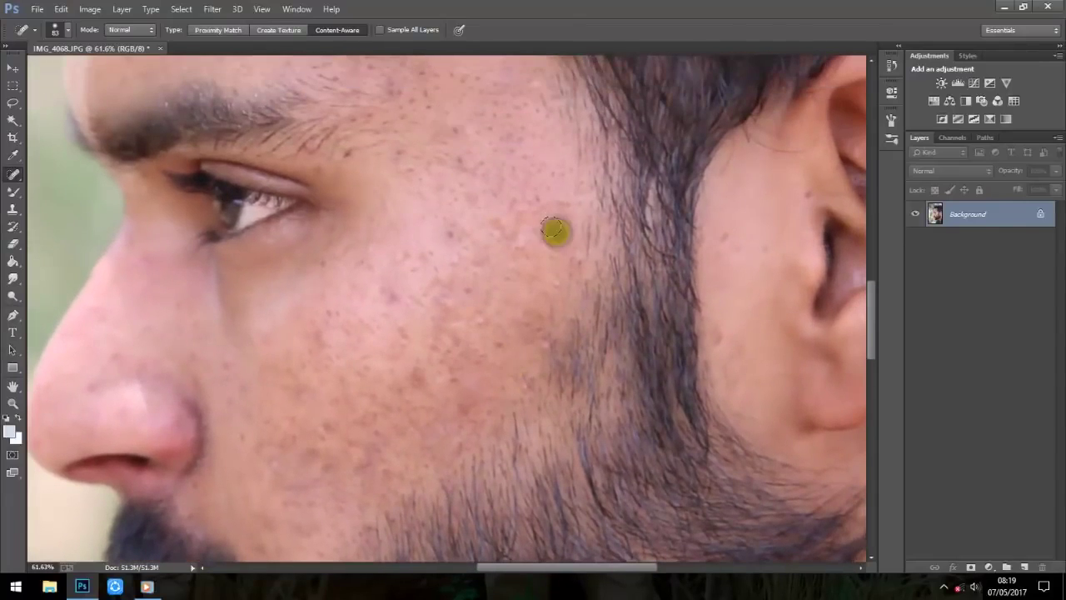
click(555, 231)
drag(497, 293, 515, 420)
click(399, 221)
click(350, 236)
drag(515, 196, 529, 243)
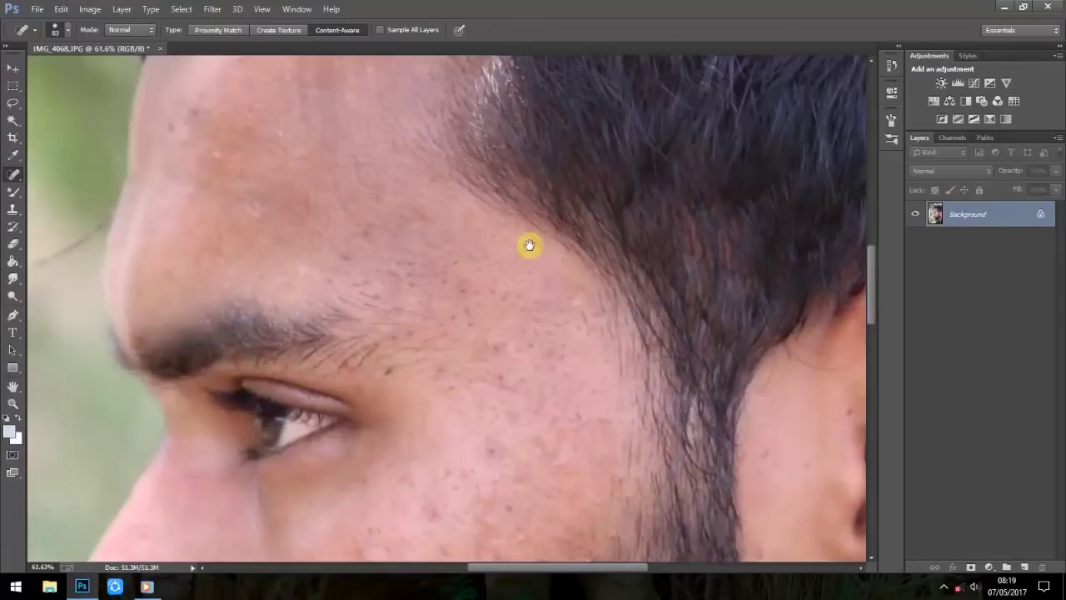
click(350, 371)
Heal the dark spots and small bright marks on the forehead.
drag(468, 316, 544, 503)
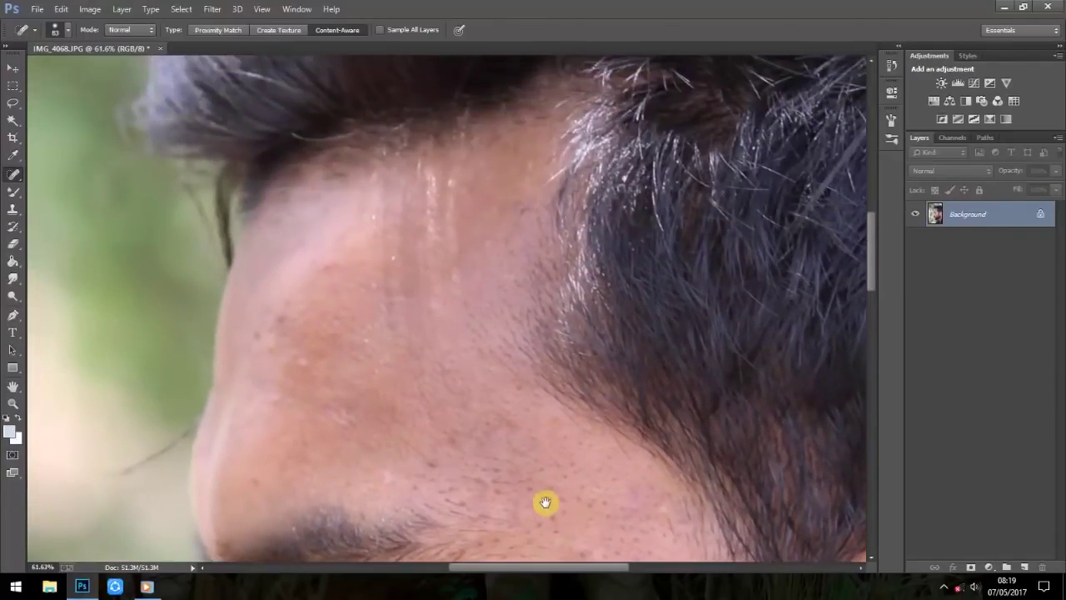
click(267, 311)
click(263, 330)
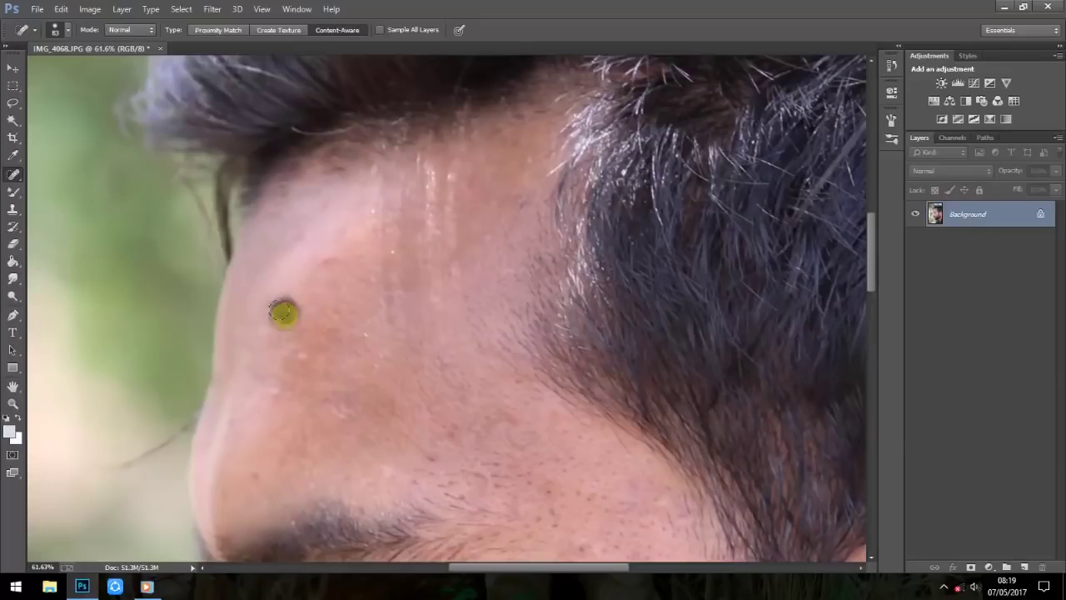
drag(369, 316, 358, 297)
click(387, 260)
click(327, 209)
click(321, 142)
Heal the marks on the skin between the sideburn and the ear.
drag(364, 175, 390, 355)
click(686, 263)
click(765, 219)
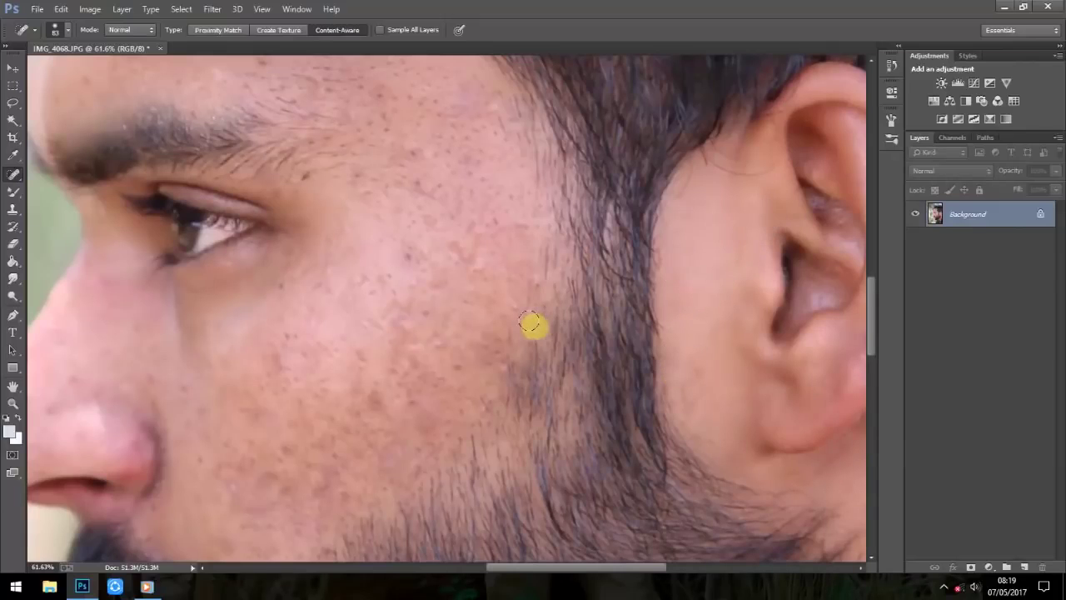
scroll(533, 326, down, 3)
scroll(198, 387, up, 1)
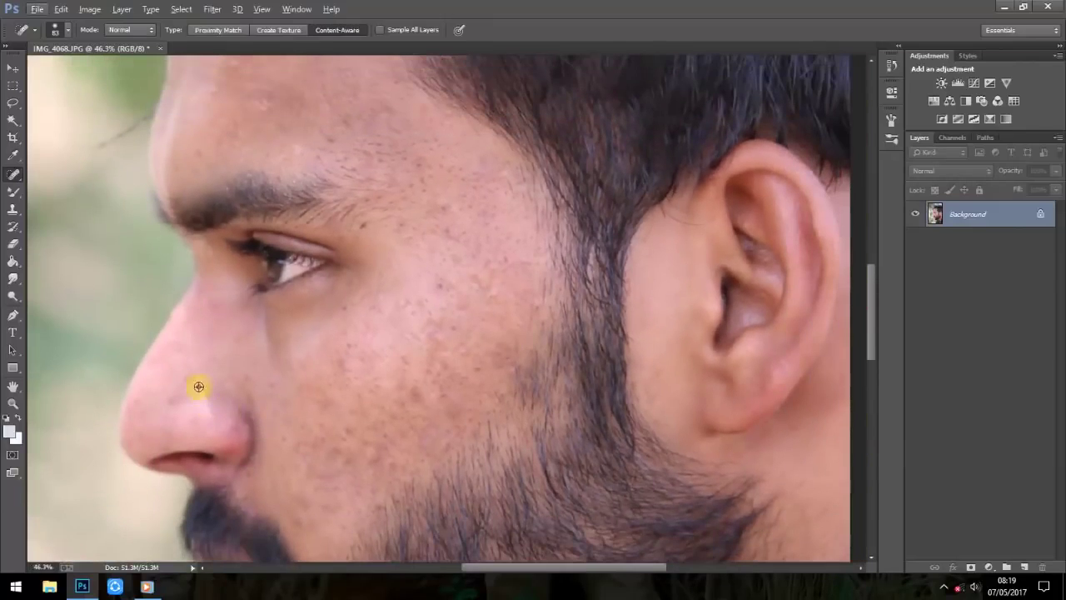
Switch to the Mixer Brush and set its brush size to 419 px.
click(14, 192)
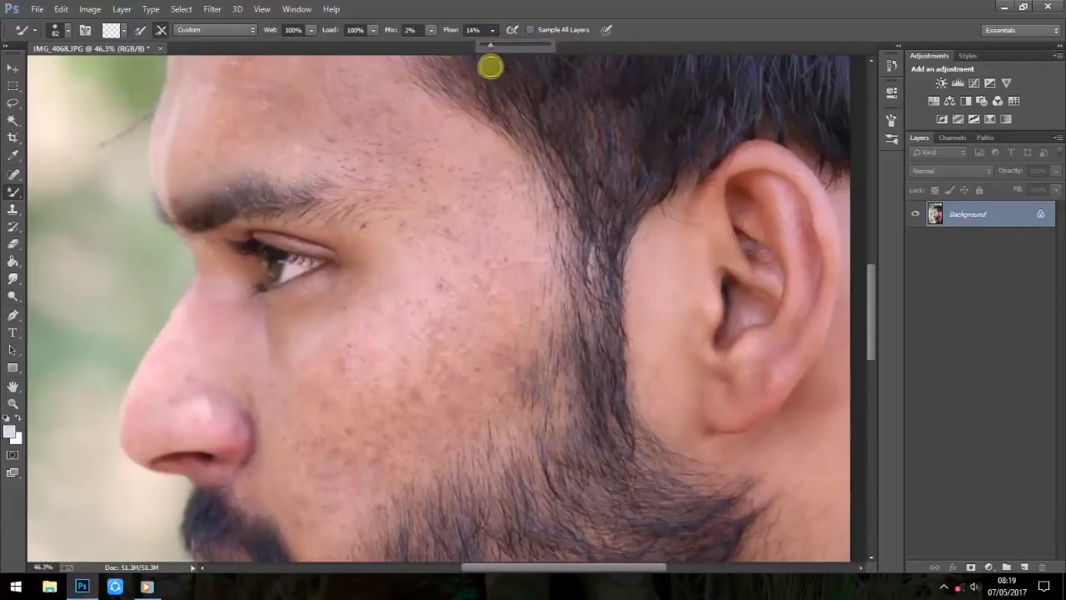
click(322, 33)
click(313, 34)
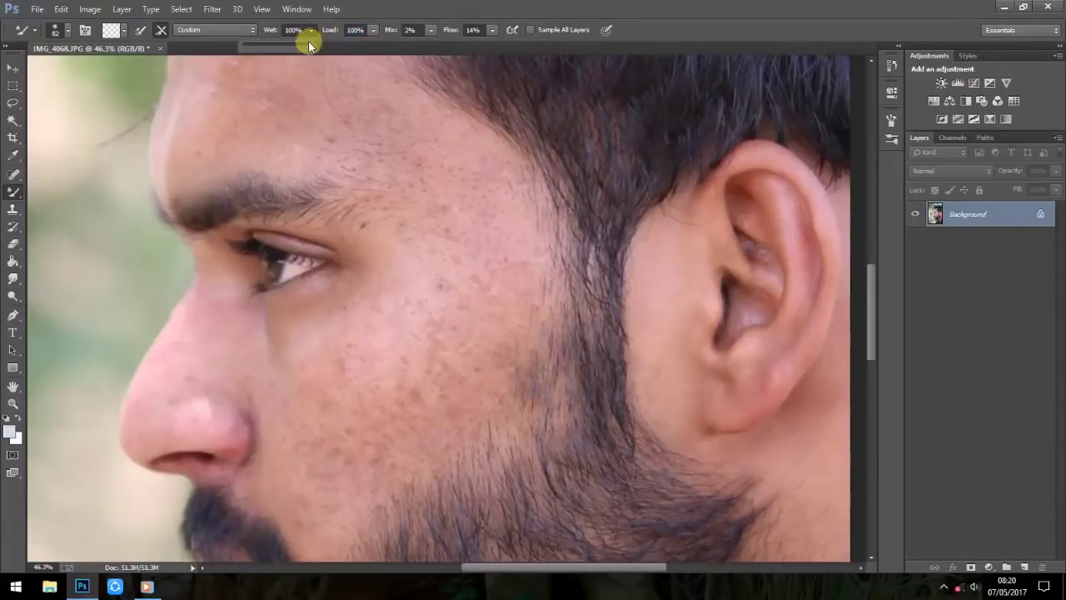
click(66, 34)
click(64, 34)
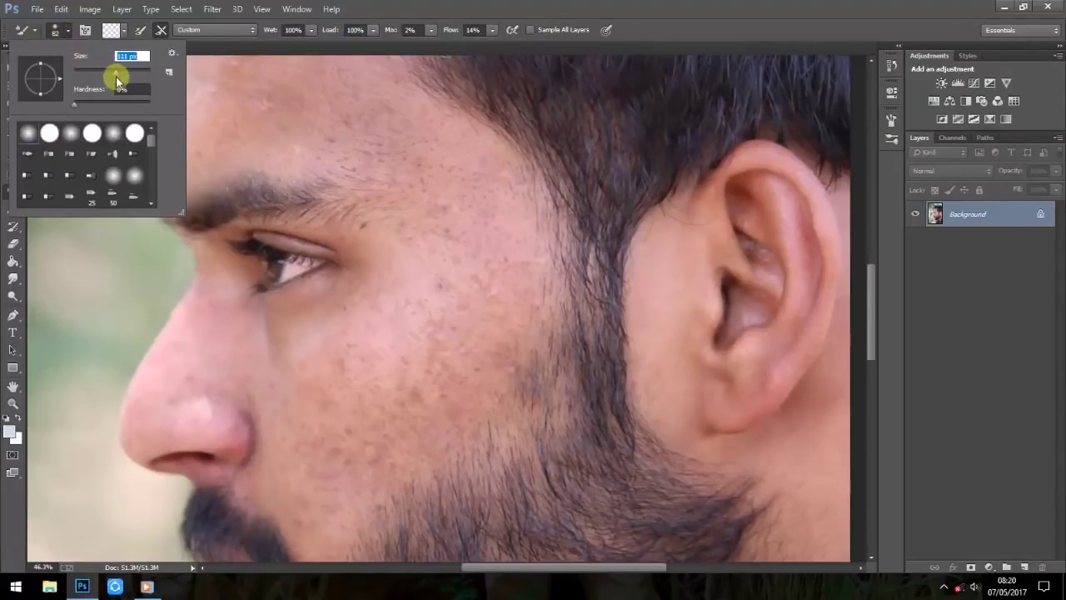
drag(122, 73, 140, 73)
Smooth the cheek skin from below the eye down to the moustache and beard edge with the Mixer Brush.
click(444, 174)
click(526, 222)
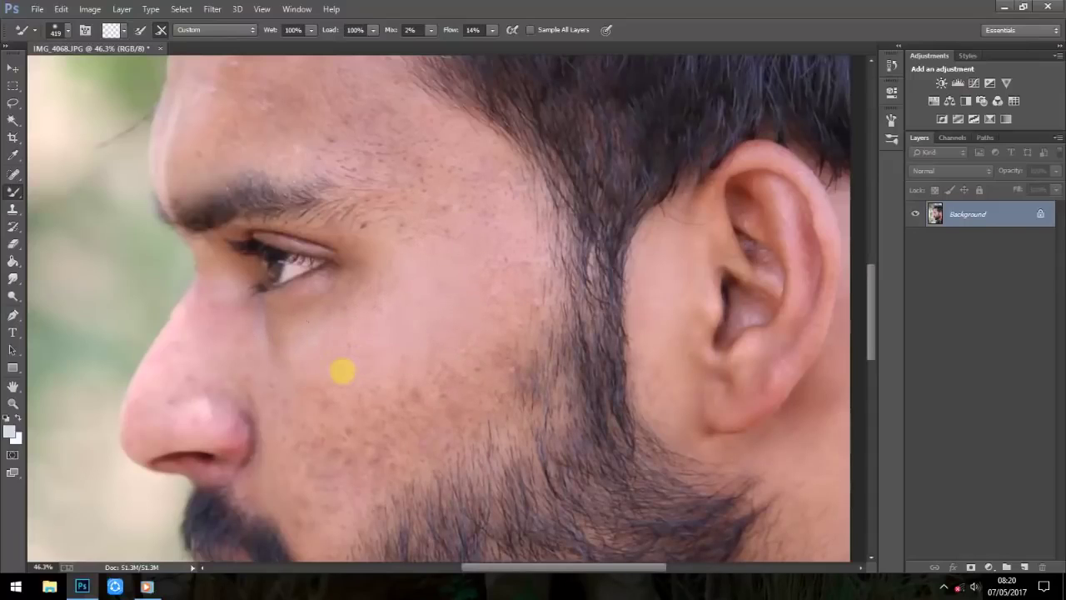
mouse_move(334, 423)
mouse_down()
mouse_move(345, 439)
mouse_move(397, 416)
mouse_move(372, 438)
mouse_up()
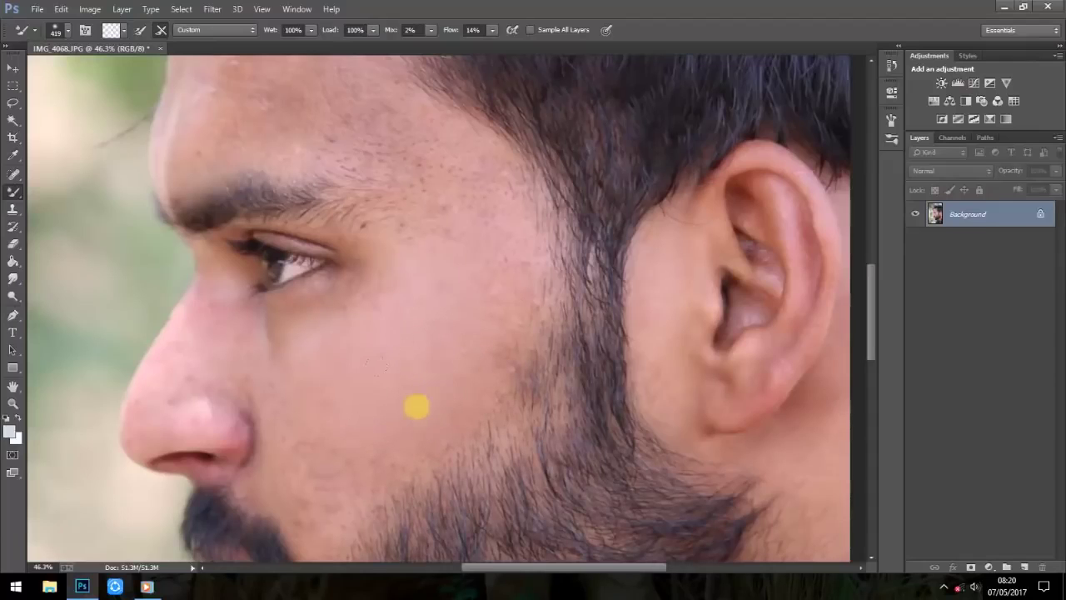
drag(445, 357, 488, 264)
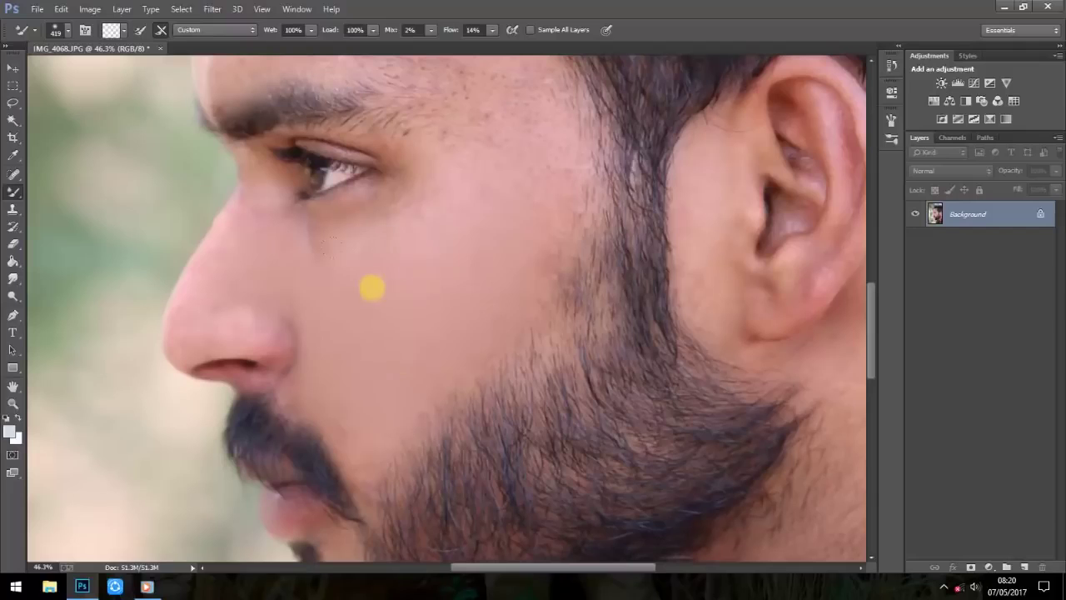
Smooth the skin on the temple, forehead and nose bridge with the Mixer Brush.
drag(472, 204, 429, 336)
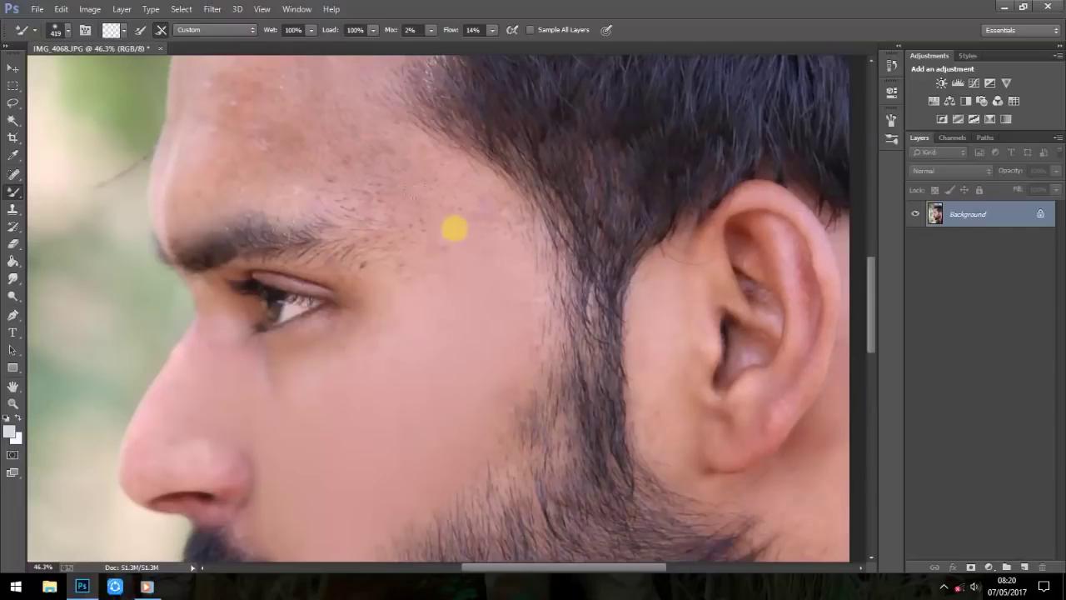
drag(470, 267, 491, 314)
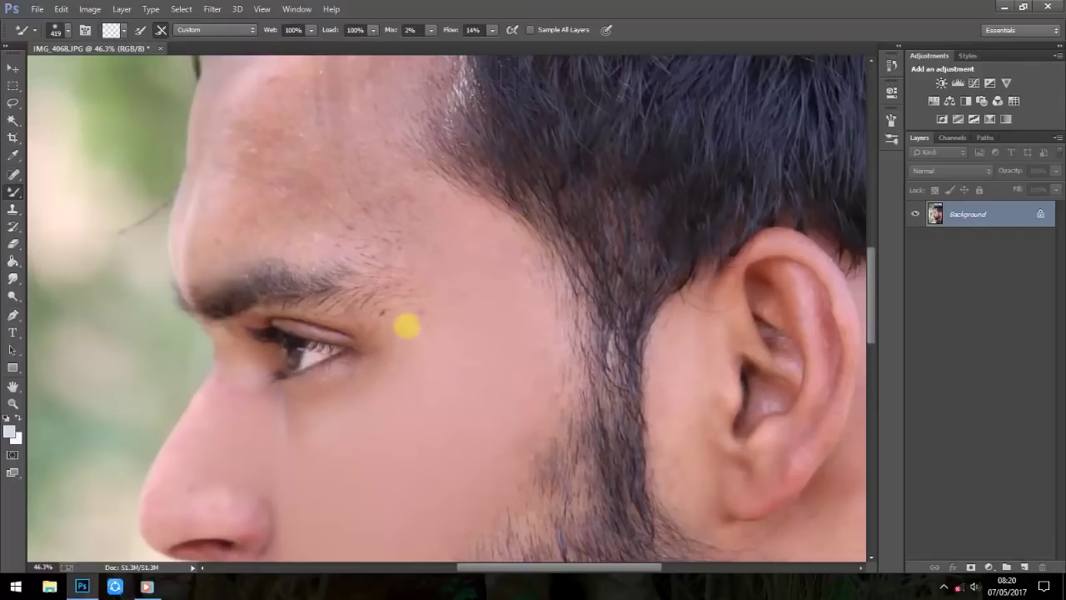
drag(484, 302, 480, 371)
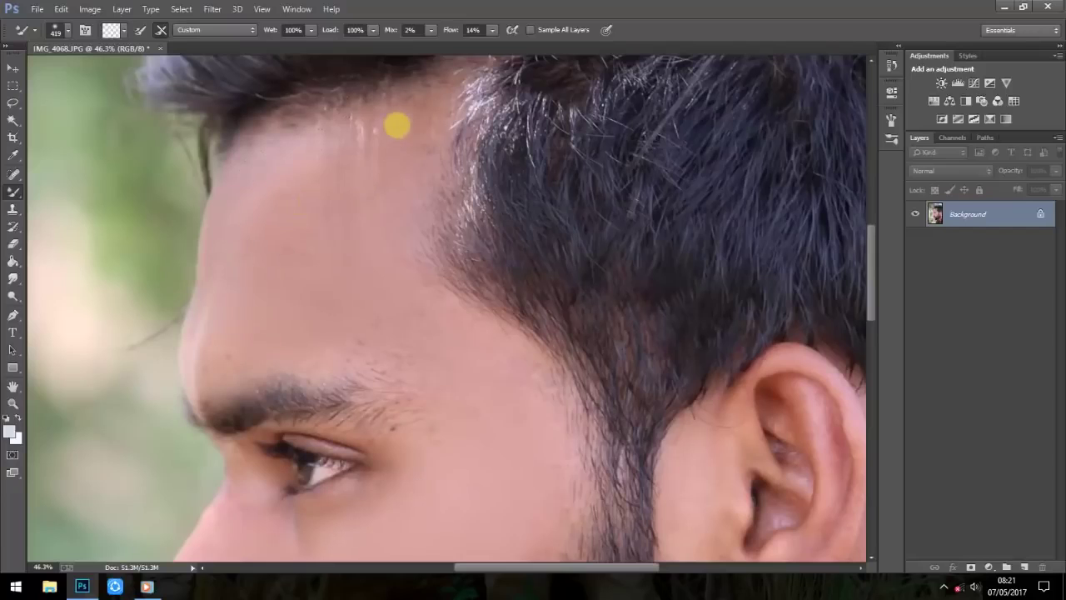
drag(442, 366, 456, 216)
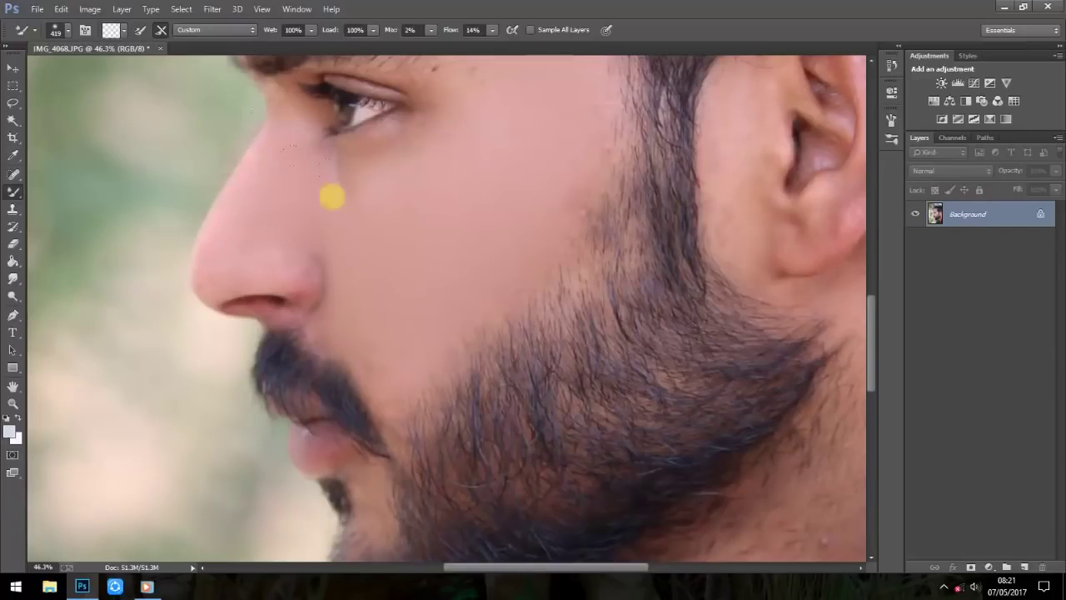
drag(332, 196, 383, 284)
Smooth the skin on the neck between the beard and the jacket collar.
drag(521, 366, 396, 181)
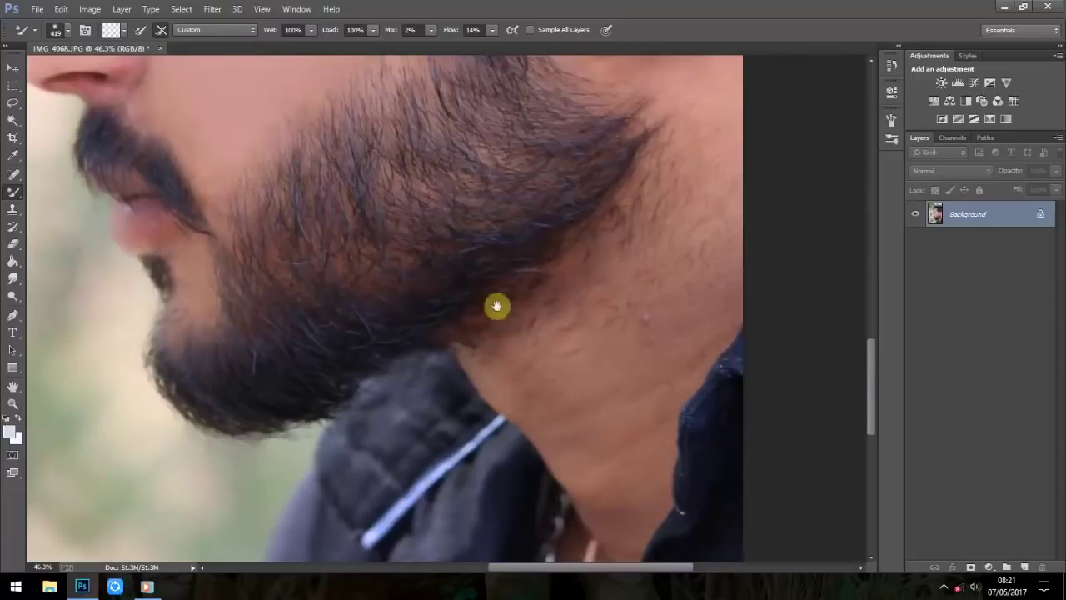
drag(495, 304, 450, 411)
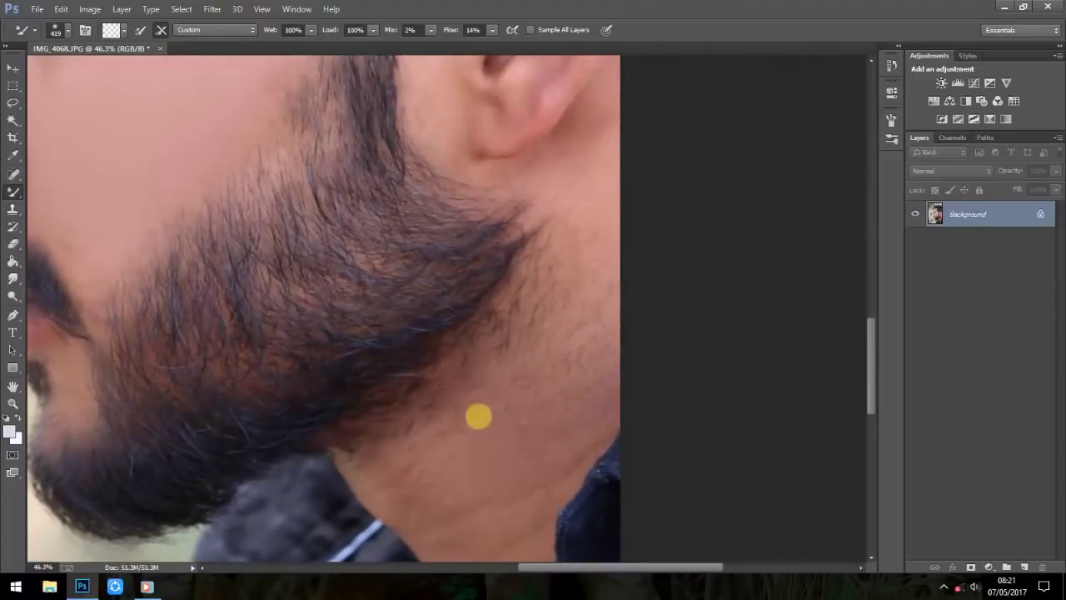
drag(626, 474, 578, 342)
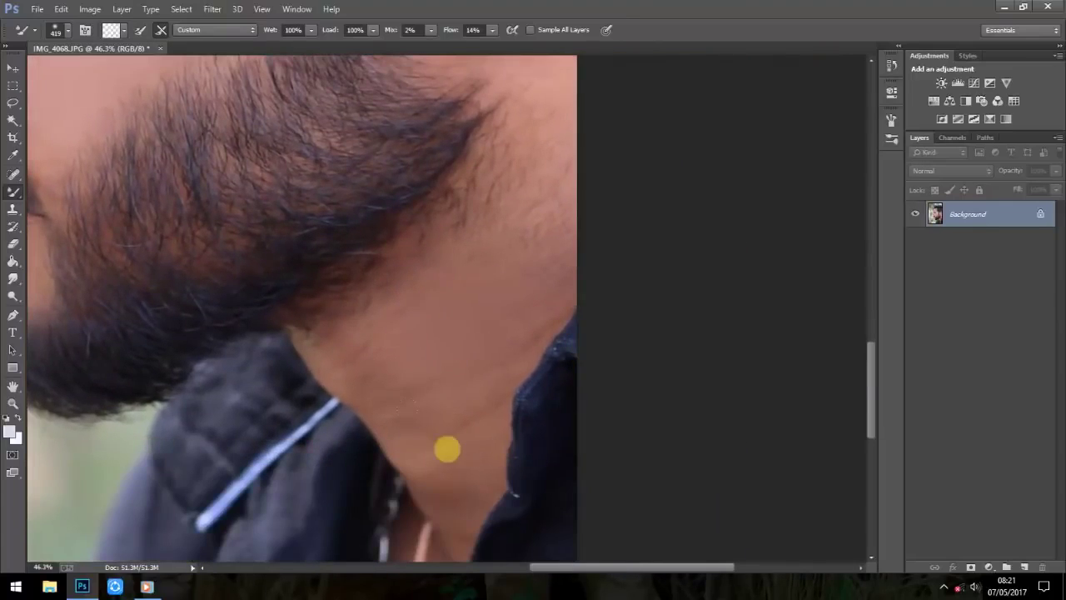
Smooth the skin below the earlobe and between the sideburn and the ear.
drag(519, 287, 491, 480)
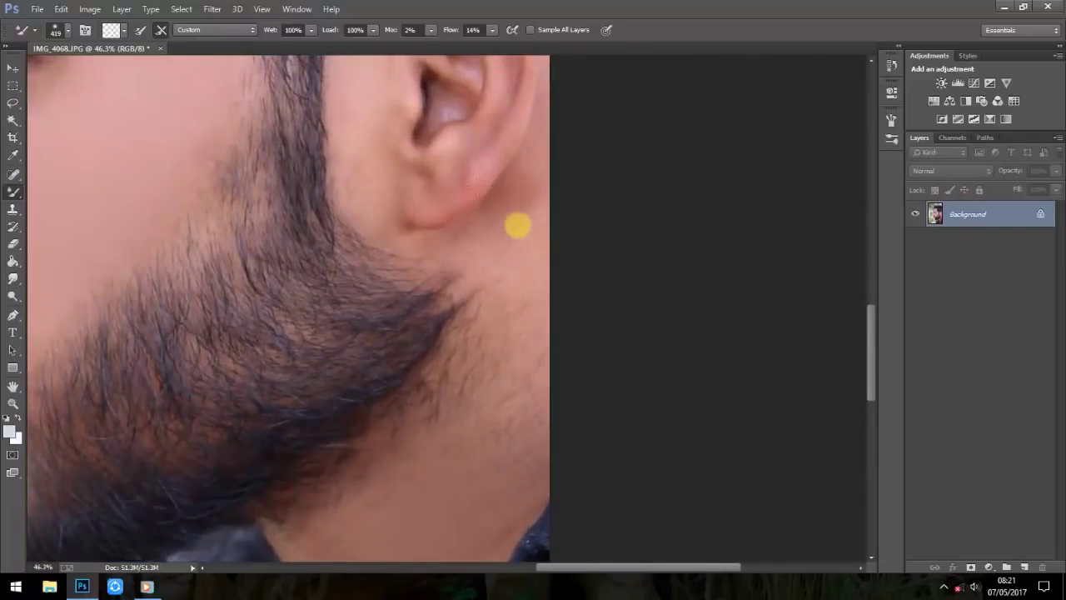
drag(511, 276, 441, 404)
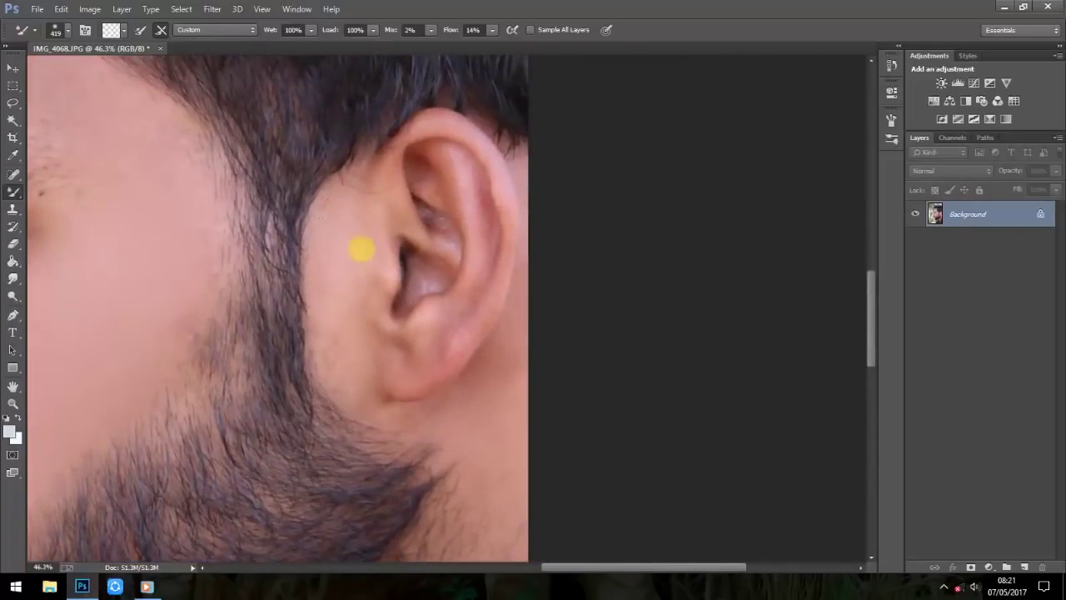
drag(424, 365, 243, 445)
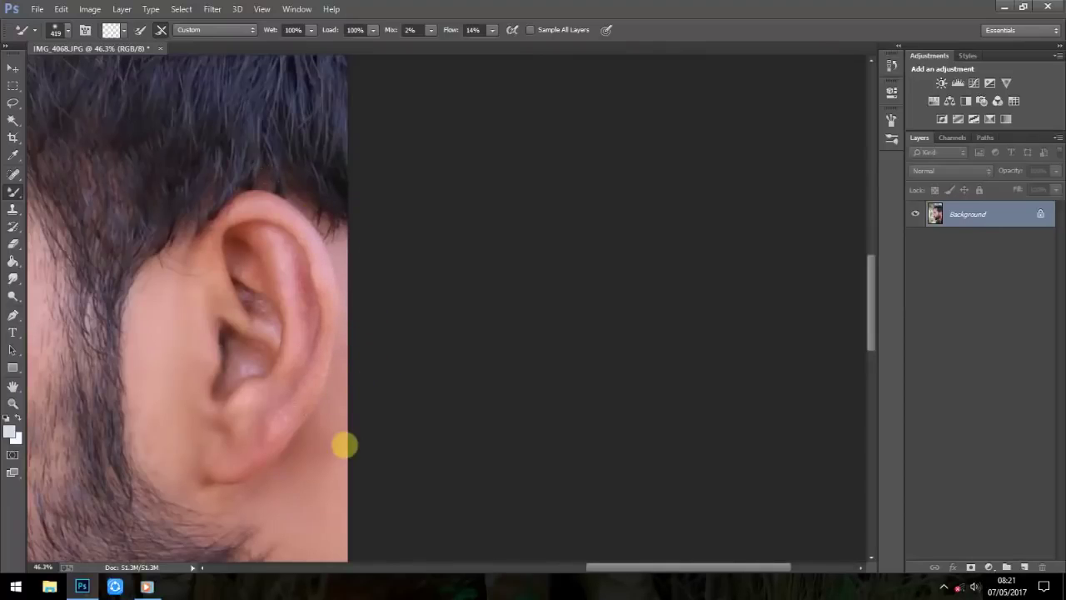
Smooth the skin in the collar opening at the base of the neck.
scroll(407, 297, down, 5)
drag(438, 322, 556, 136)
scroll(509, 298, down, 3)
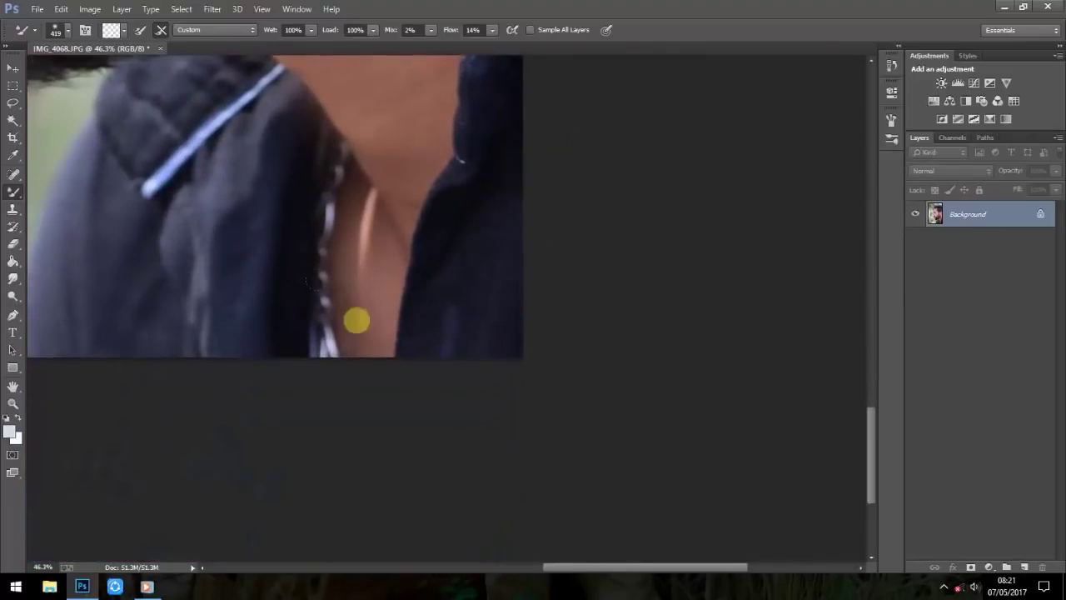
scroll(355, 230, down, 4)
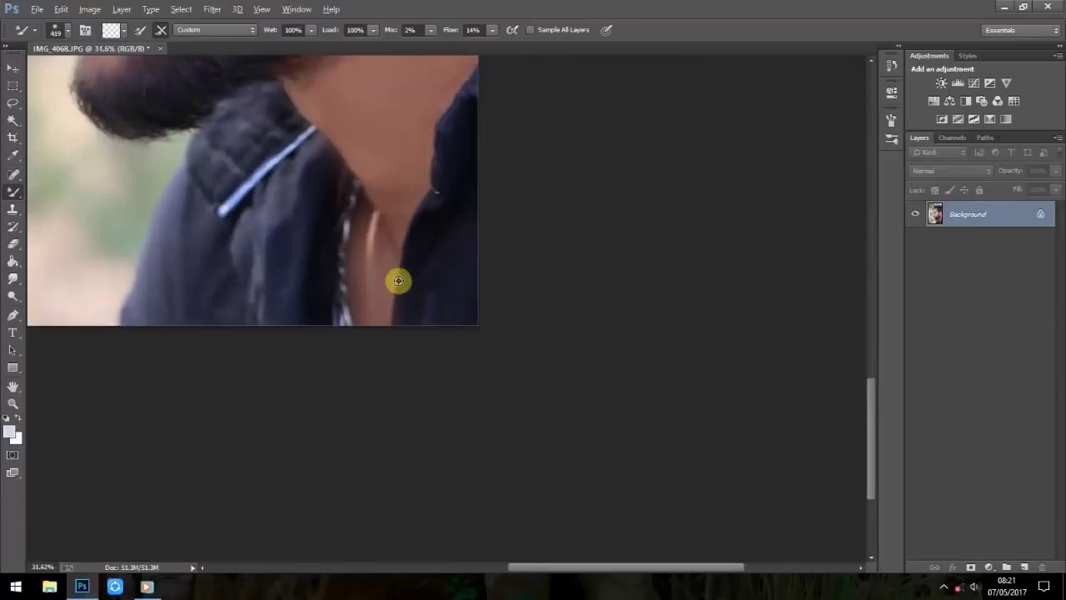
Touch up the skin smoothing across the cheek, temple and forehead with the Mixer Brush.
drag(374, 195, 481, 497)
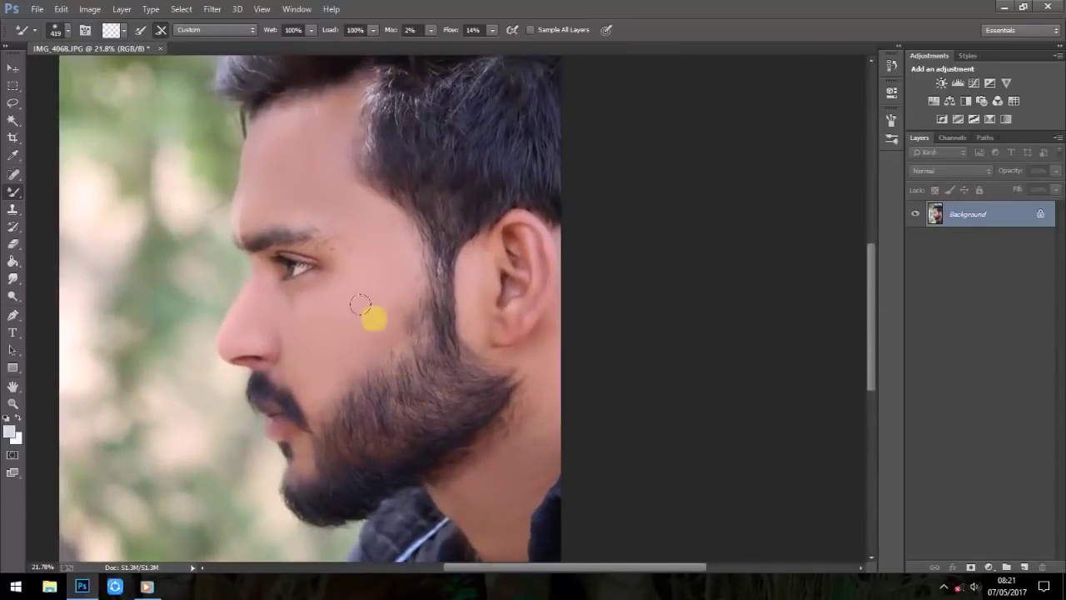
scroll(341, 238, up, 3)
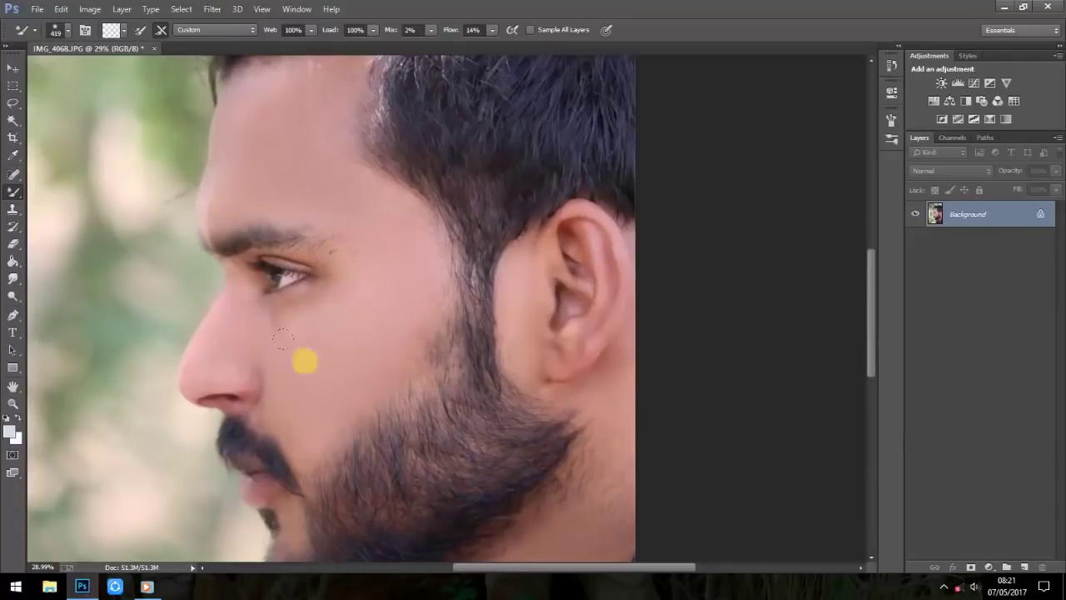
scroll(326, 349, up, 3)
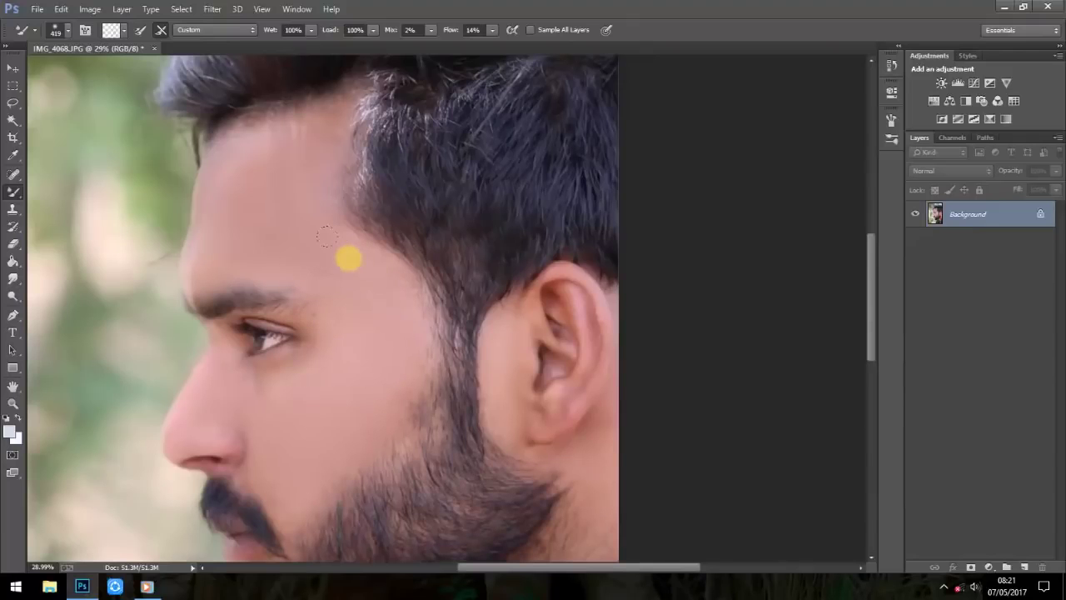
mouse_move(404, 189)
mouse_down()
mouse_move(430, 266)
mouse_move(404, 134)
mouse_up()
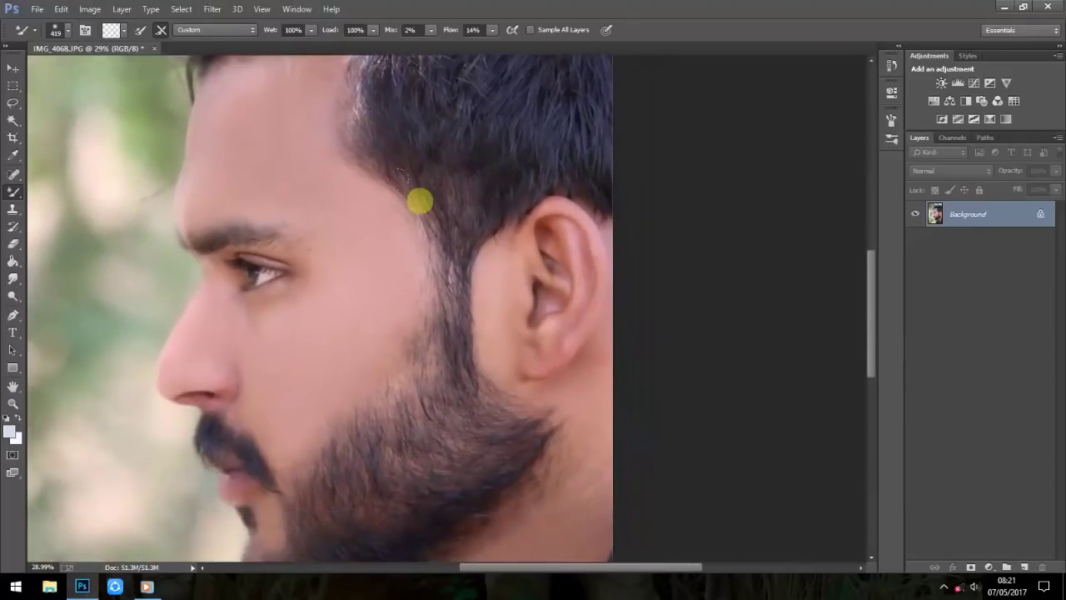
Switch to the Clone Stamp tool for the sideburn area and set its brush size to 279 px.
scroll(468, 345, up, 9)
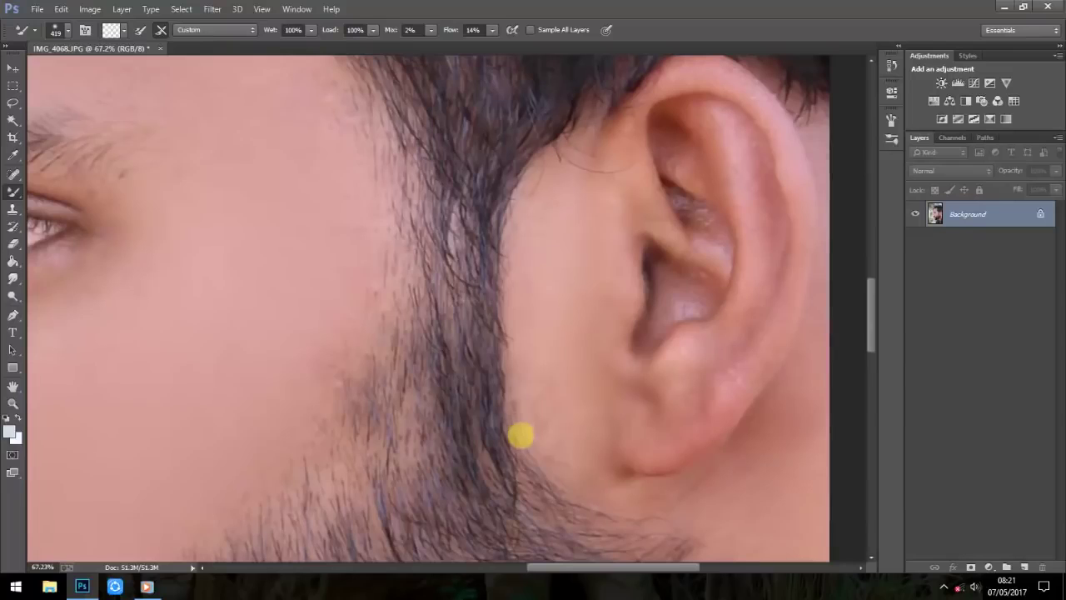
click(13, 208)
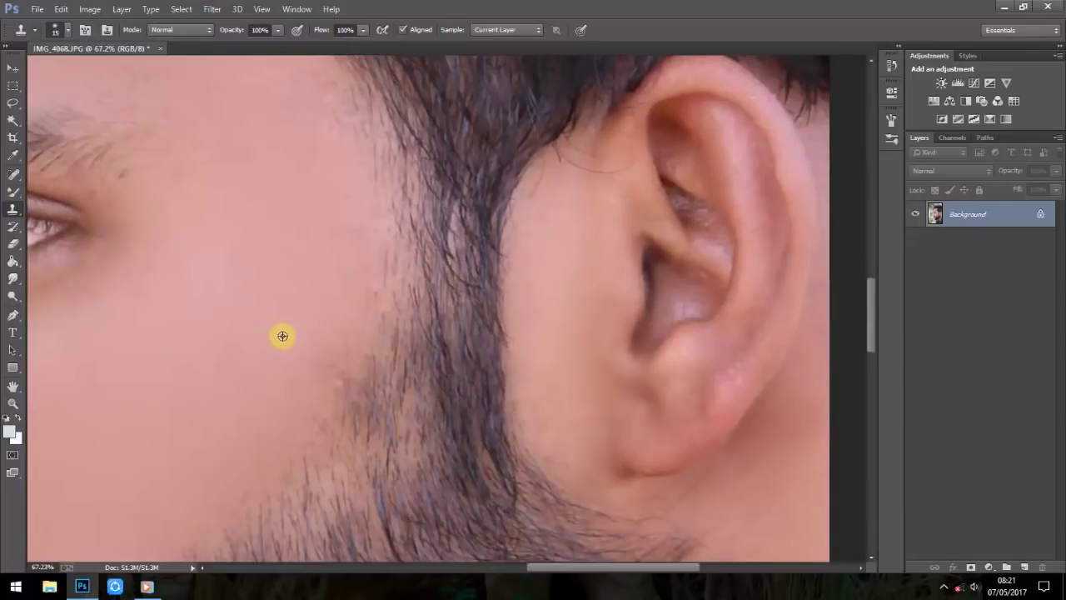
click(68, 31)
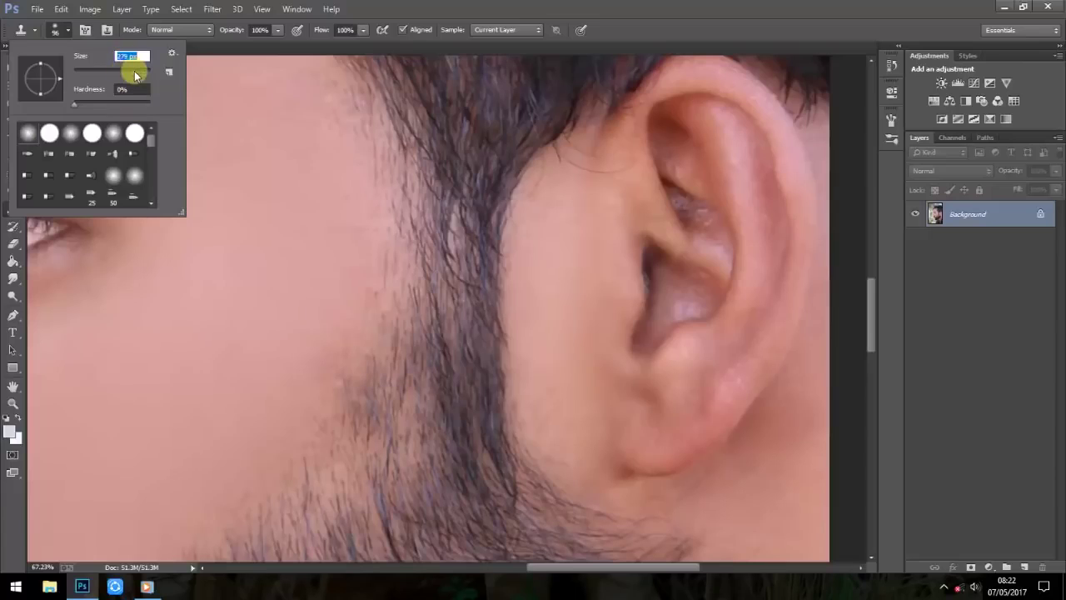
Try cloning clean cheek skin over the front edge of the sideburn, and undo that clone stroke.
click(408, 294)
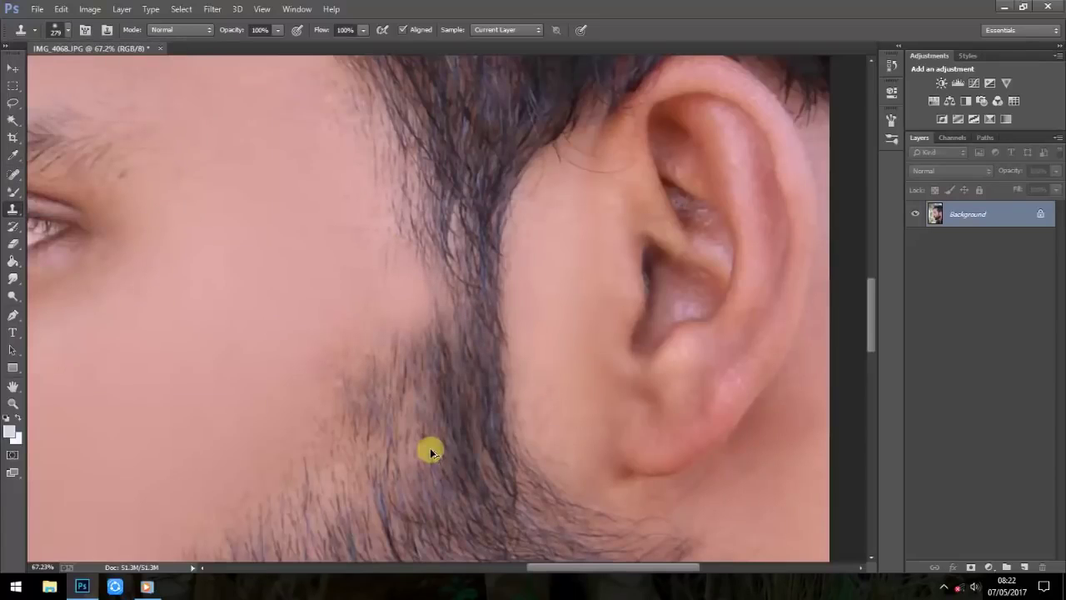
key(ctrl+z)
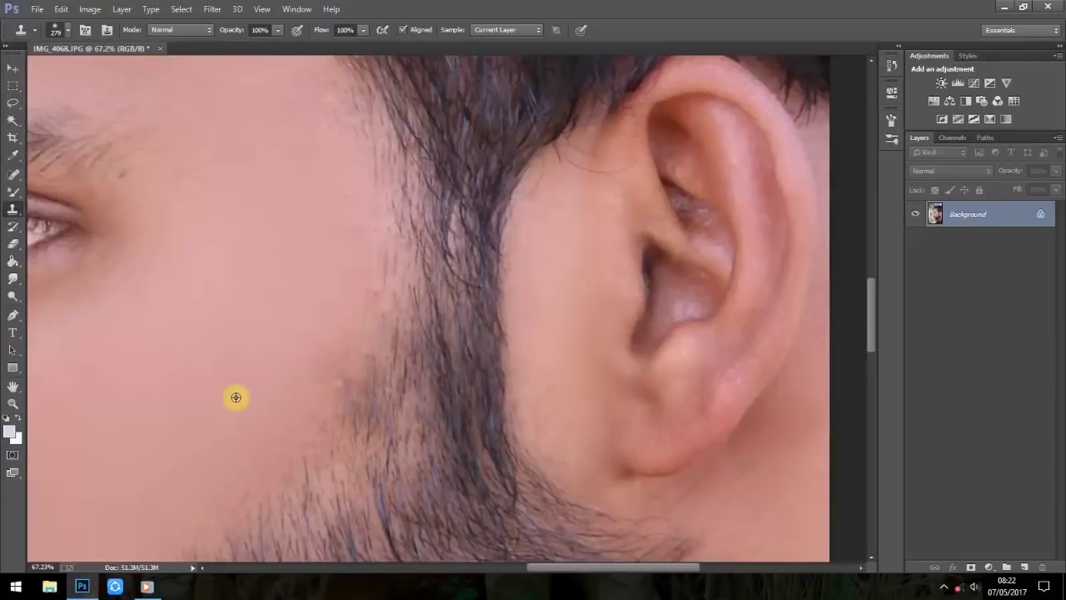
Clone clean cheek skin over the stray stubble along the sideburn's front edge and the upper beard line with the Clone Stamp.
mouse_move(340, 404)
mouse_down()
mouse_move(347, 411)
mouse_move(347, 243)
mouse_move(357, 412)
mouse_move(307, 436)
mouse_move(453, 269)
mouse_move(469, 233)
mouse_up()
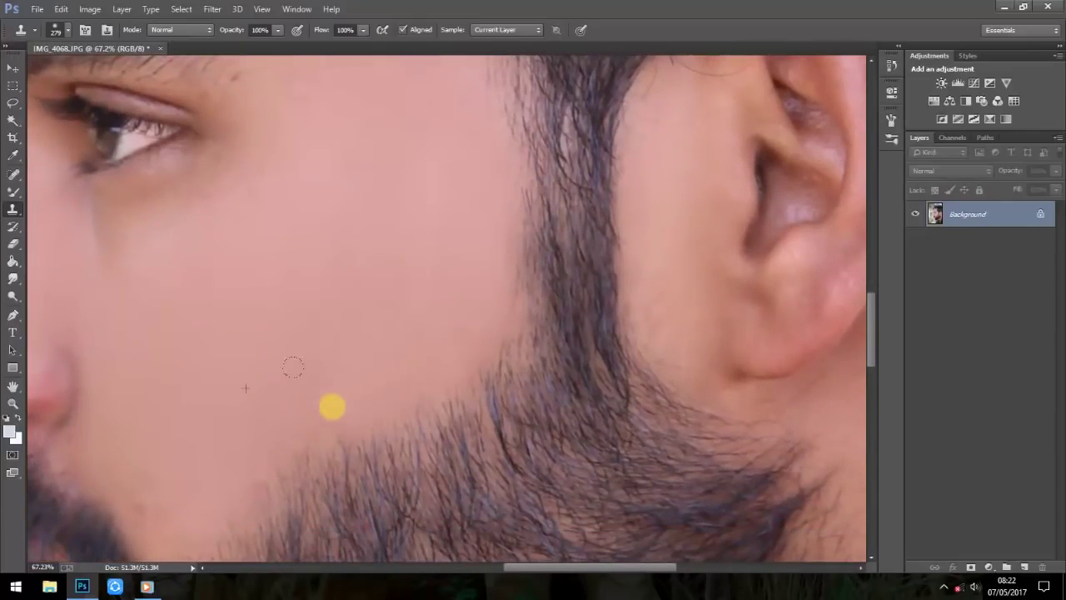
drag(386, 300, 452, 265)
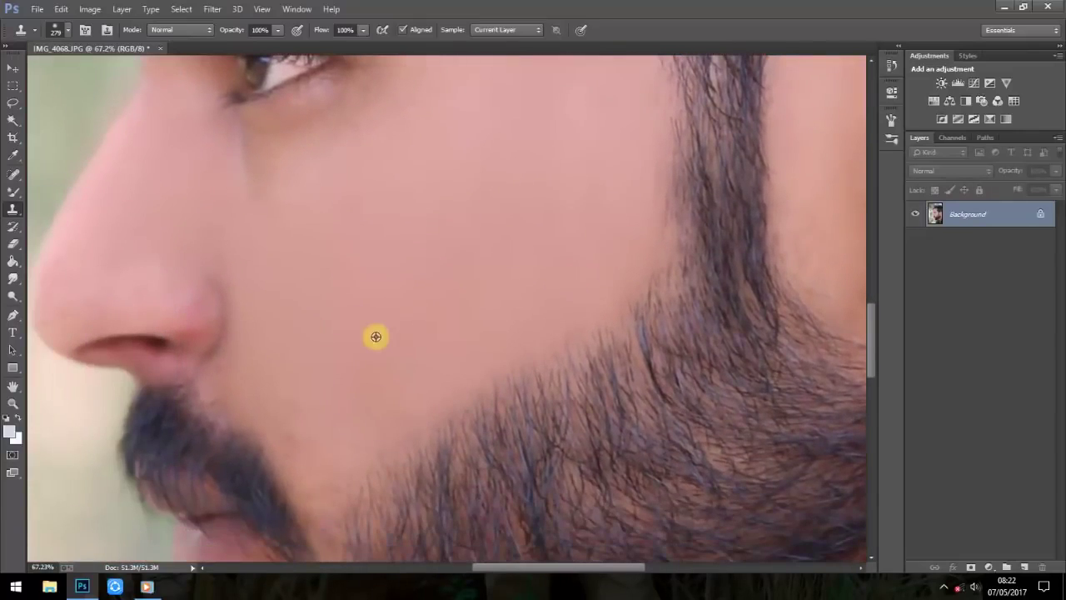
mouse_move(372, 388)
mouse_down()
mouse_move(603, 244)
mouse_move(526, 388)
mouse_up()
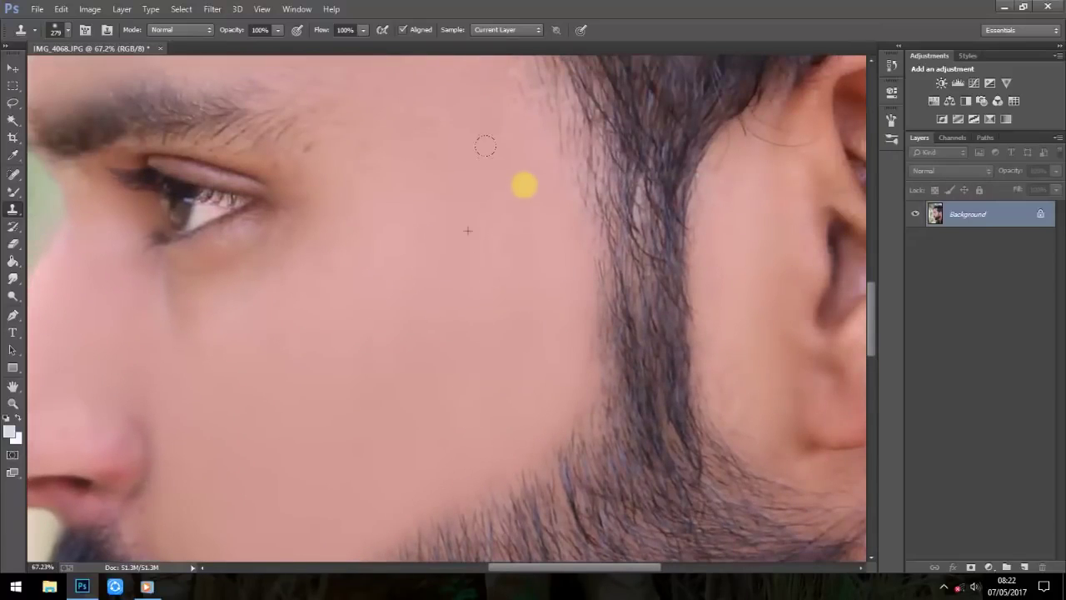
Clone clean skin over the remaining marks and stray hairs across the temple and forehead along the hairline.
drag(524, 184, 517, 310)
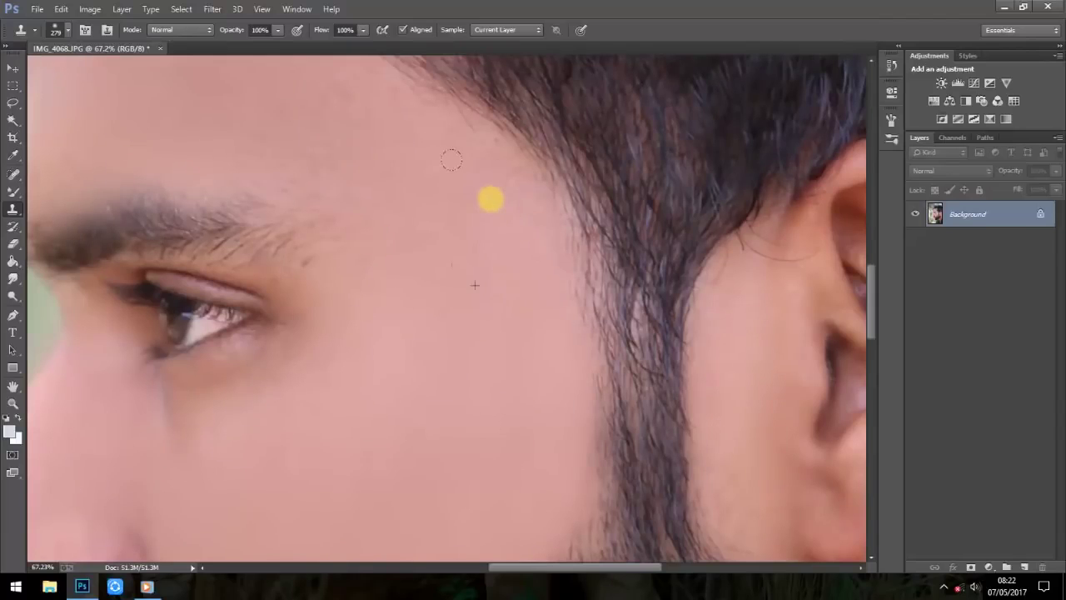
drag(545, 297, 547, 413)
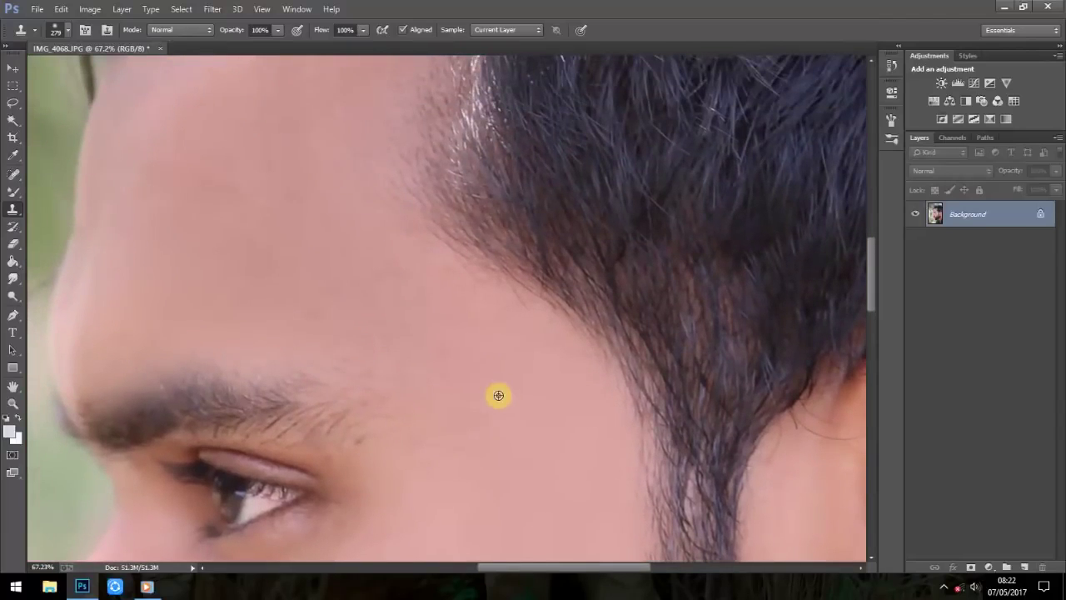
drag(326, 239, 359, 352)
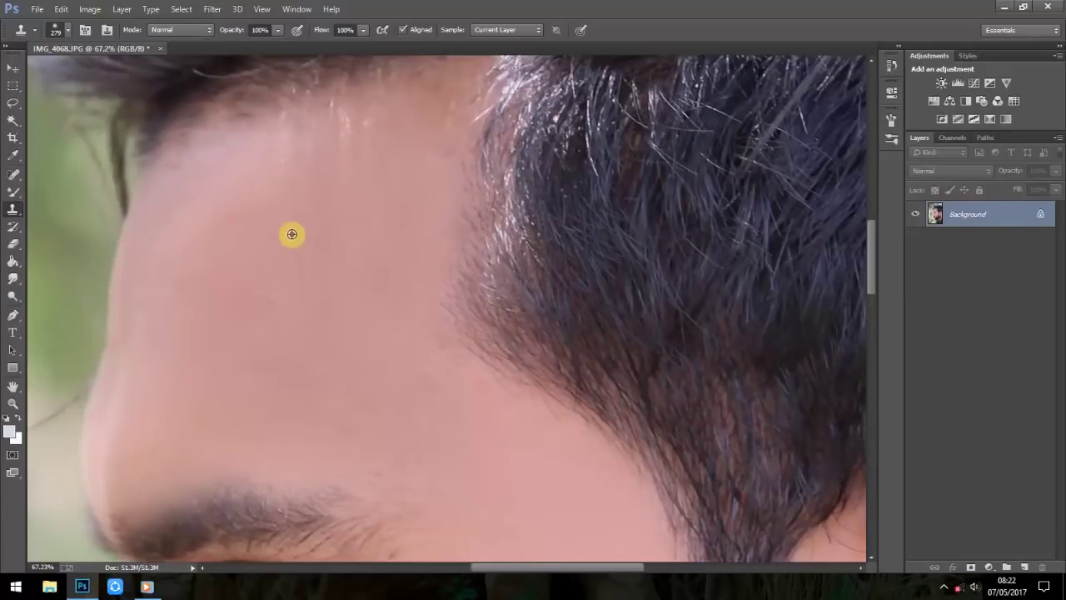
drag(291, 234, 270, 334)
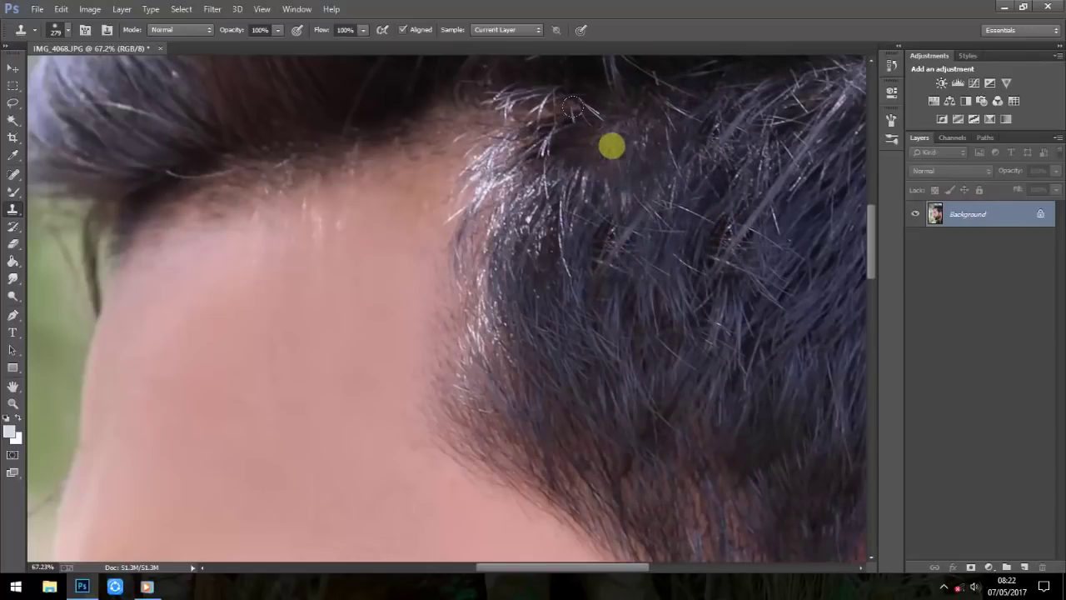
Clone dark hair over the bright strands at the hair parting above the forehead's hairline corner.
scroll(319, 309, up, 4)
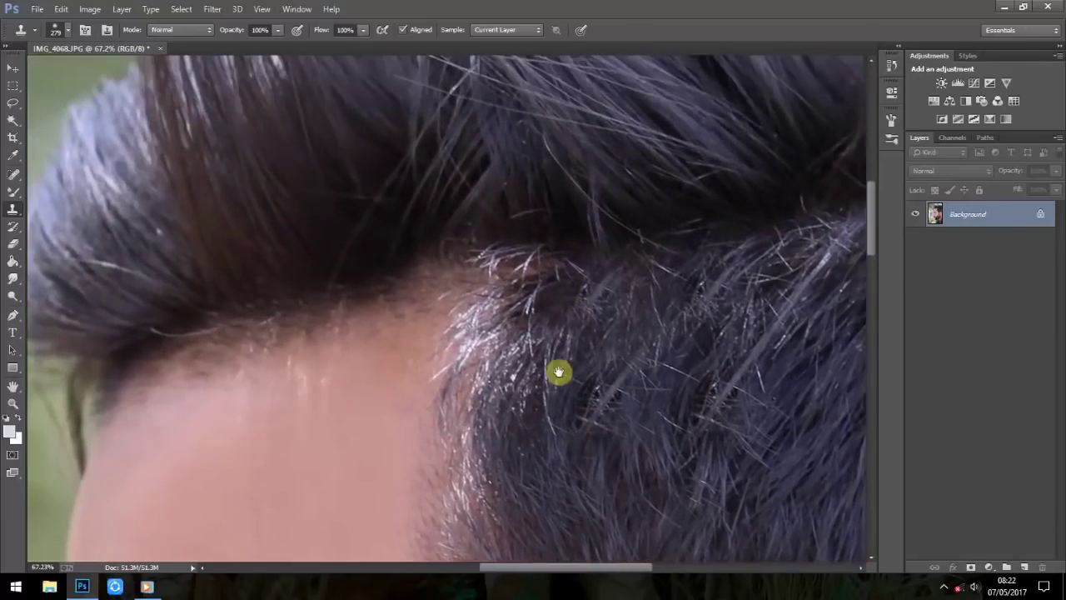
drag(386, 348, 384, 472)
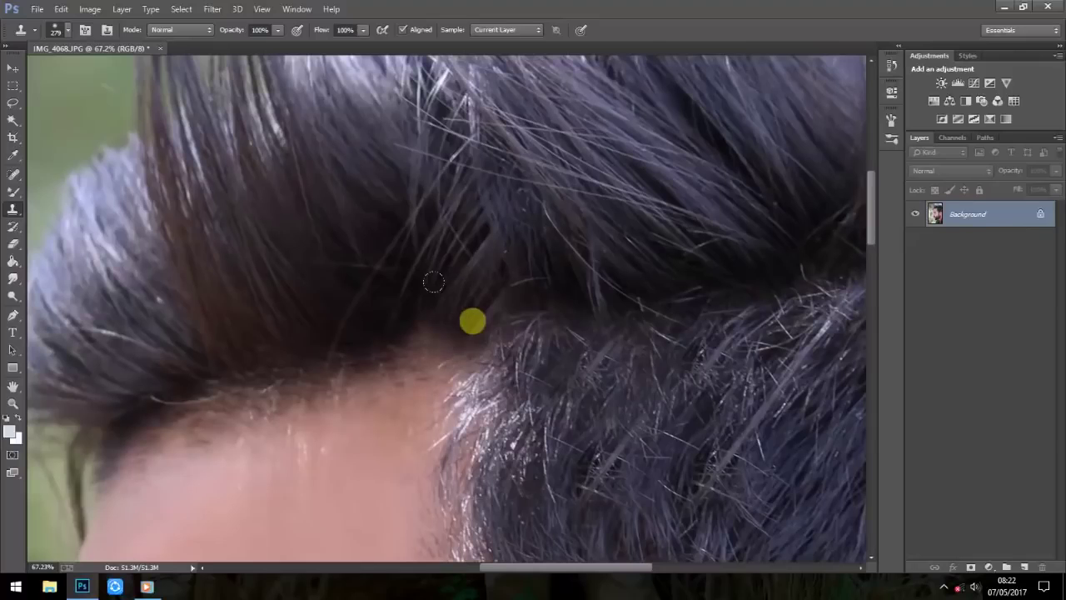
scroll(441, 317, down, 4)
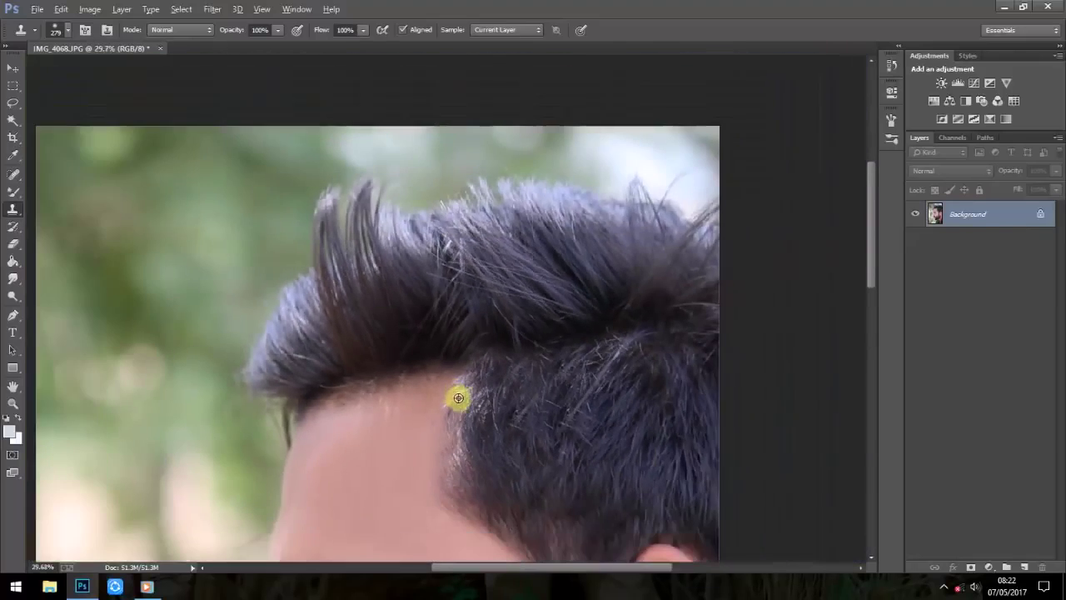
scroll(480, 407, down, 2)
scroll(489, 364, up, 3)
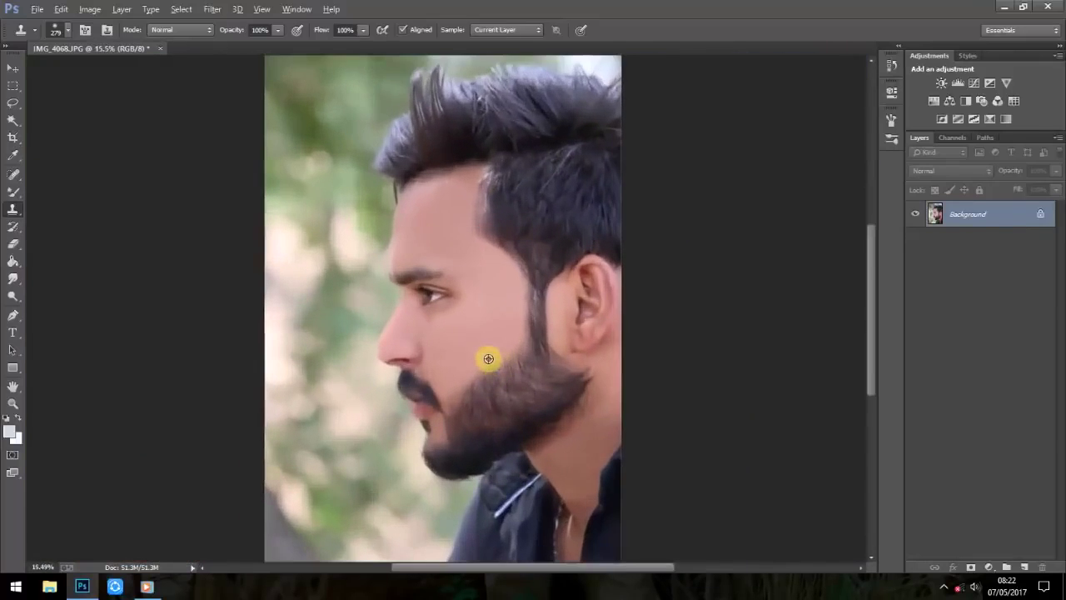
scroll(488, 358, up, 1)
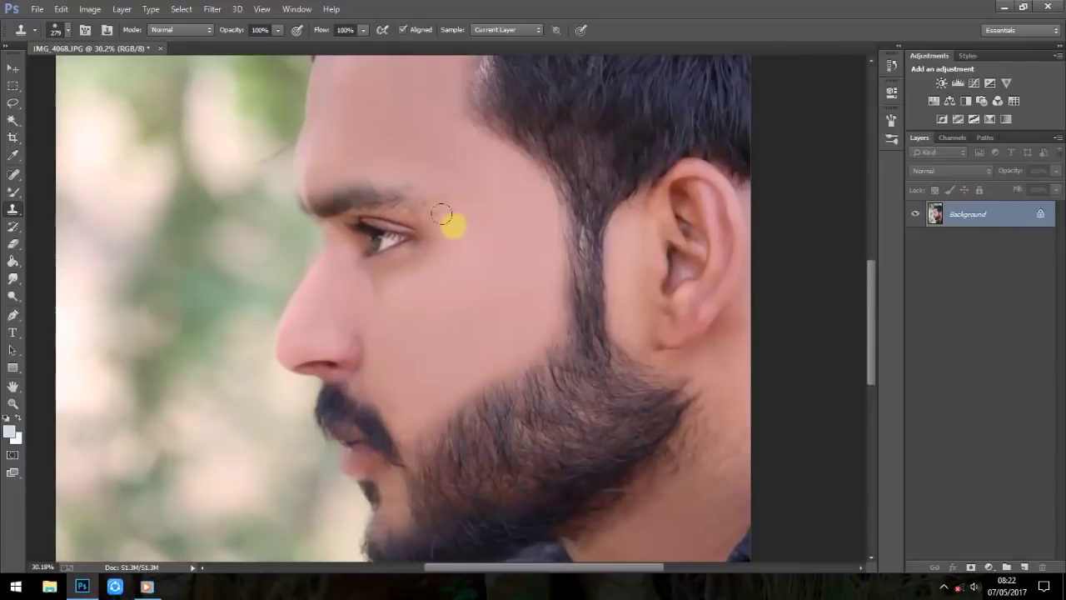
scroll(495, 336, down, 4)
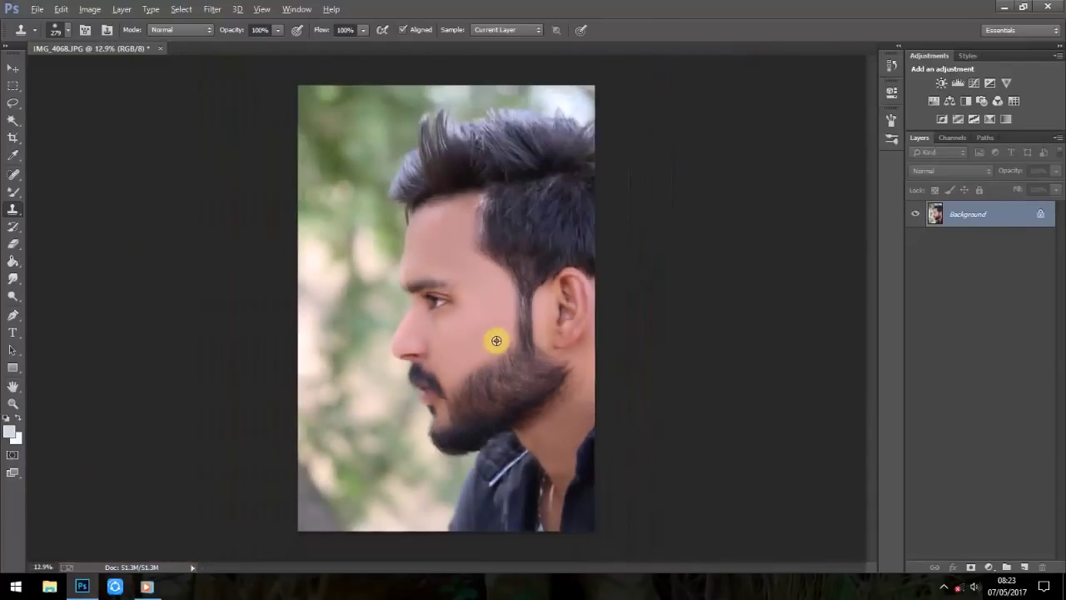
scroll(492, 333, up, 2)
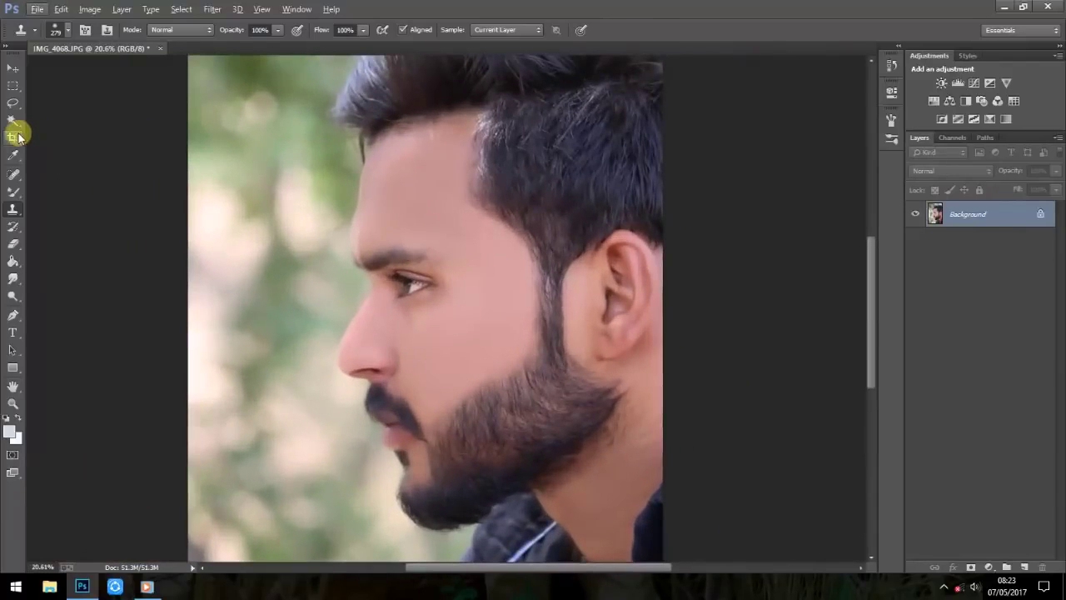
Smooth the skin beside the nostril and above the moustache with the Mixer Brush at a size of 64 px.
click(14, 192)
scroll(550, 395, up, 8)
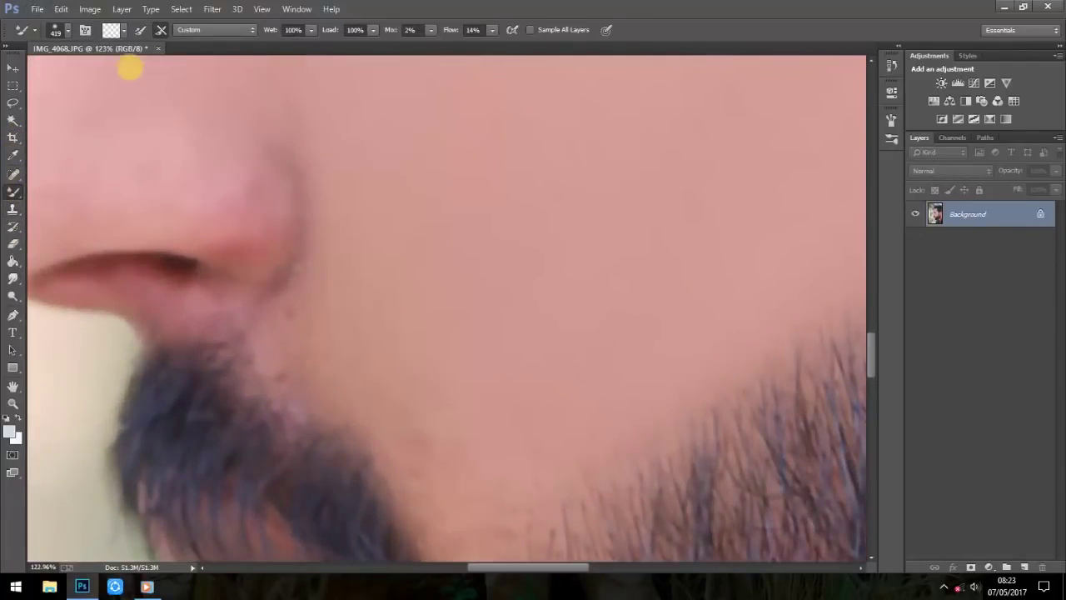
click(69, 30)
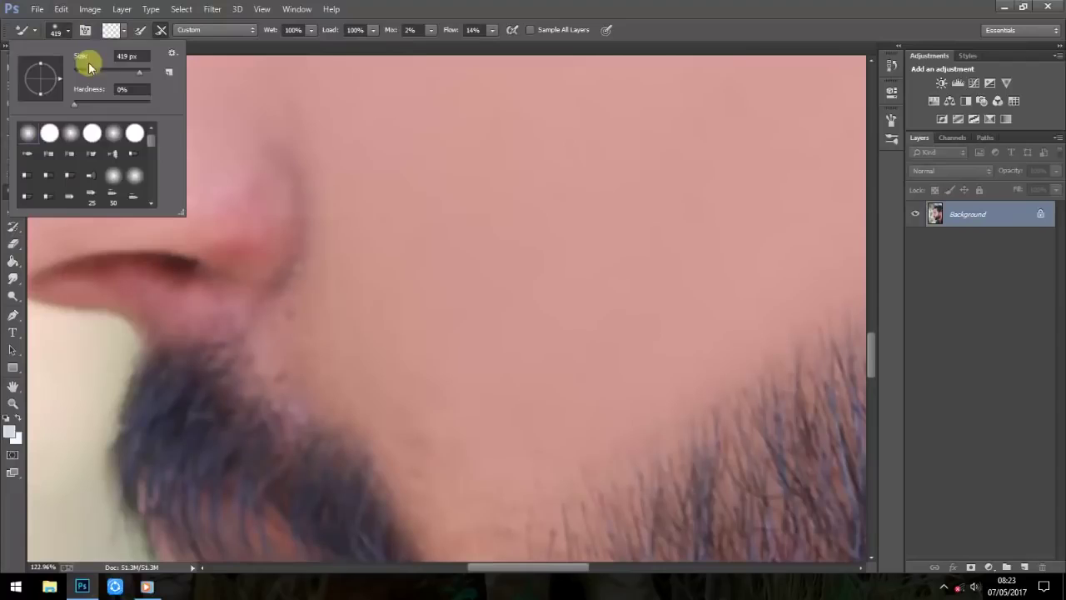
text(64)
key(Return)
mouse_move(289, 336)
mouse_down()
mouse_move(285, 327)
mouse_move(319, 395)
mouse_move(269, 324)
mouse_up()
drag(339, 279, 342, 324)
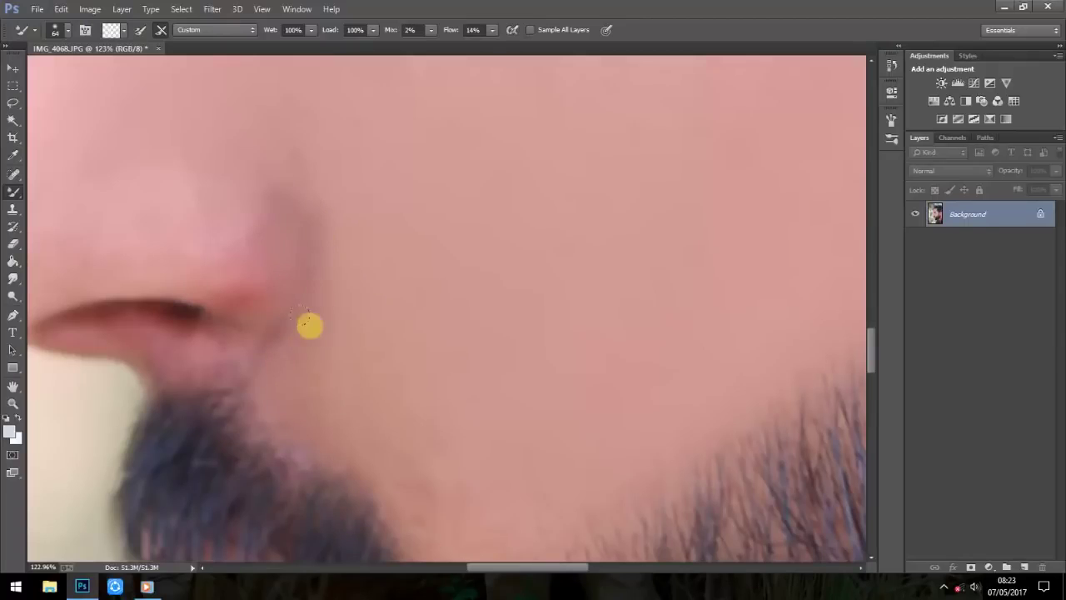
Smooth the skin around the corner of the mouth, below the lower lip and along the lower beard edge on the neck.
drag(483, 377, 417, 219)
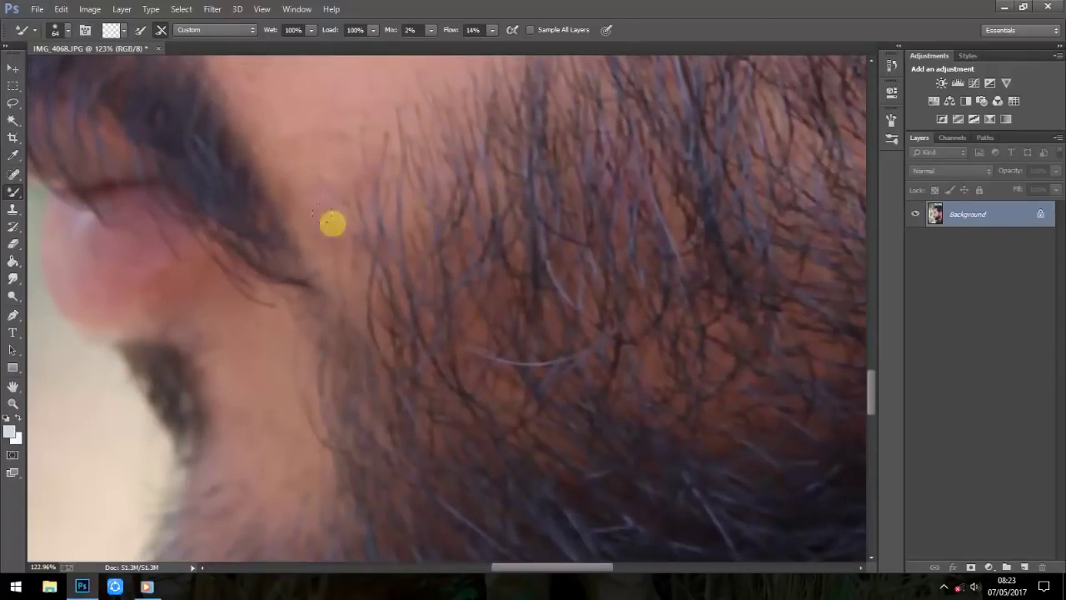
drag(424, 276, 463, 175)
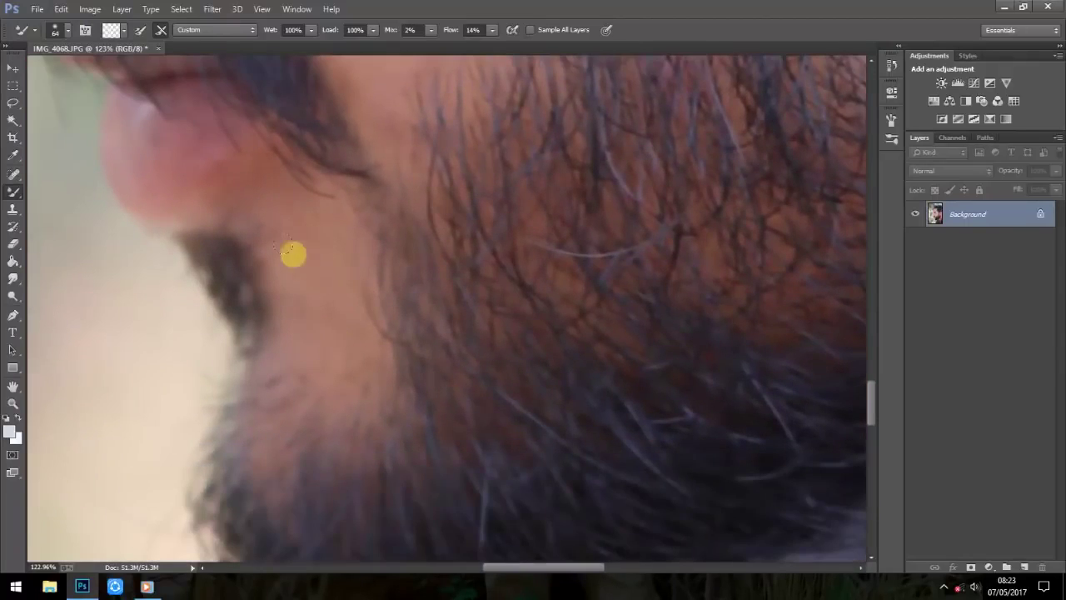
drag(364, 315, 319, 225)
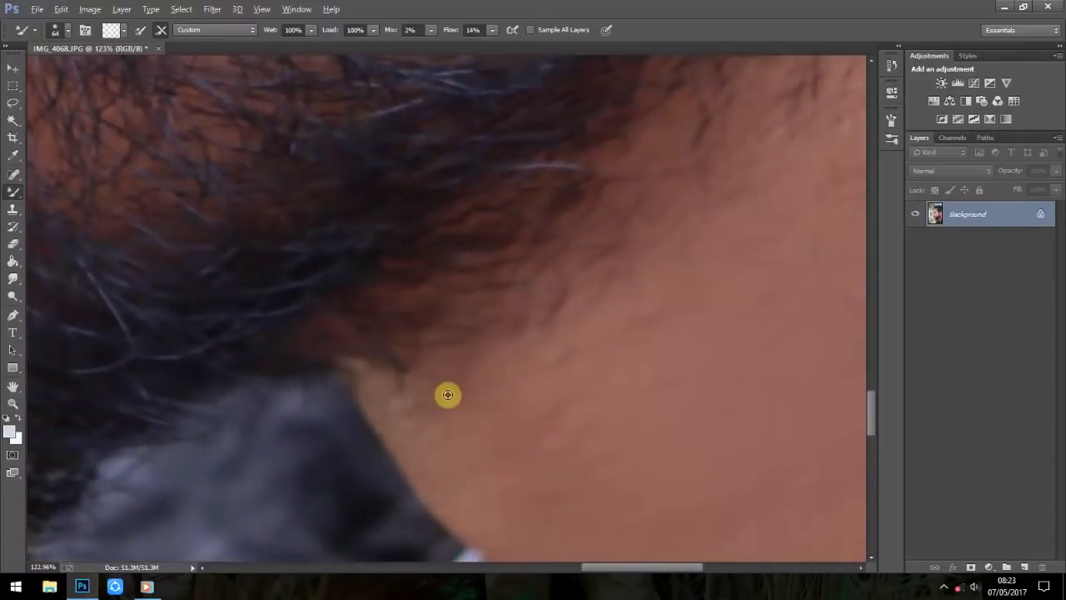
Examine the retouched portrait as a whole and up close at the cheek, sideburn and forehead hairline for remaining flaws.
scroll(505, 398, down, 5)
scroll(505, 399, down, 8)
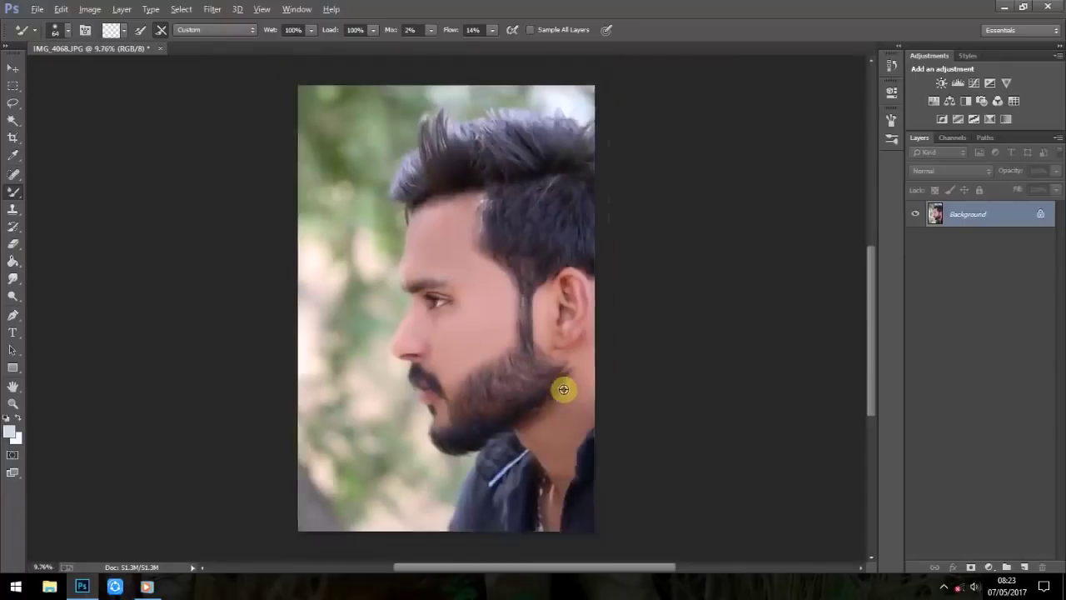
scroll(564, 389, up, 9)
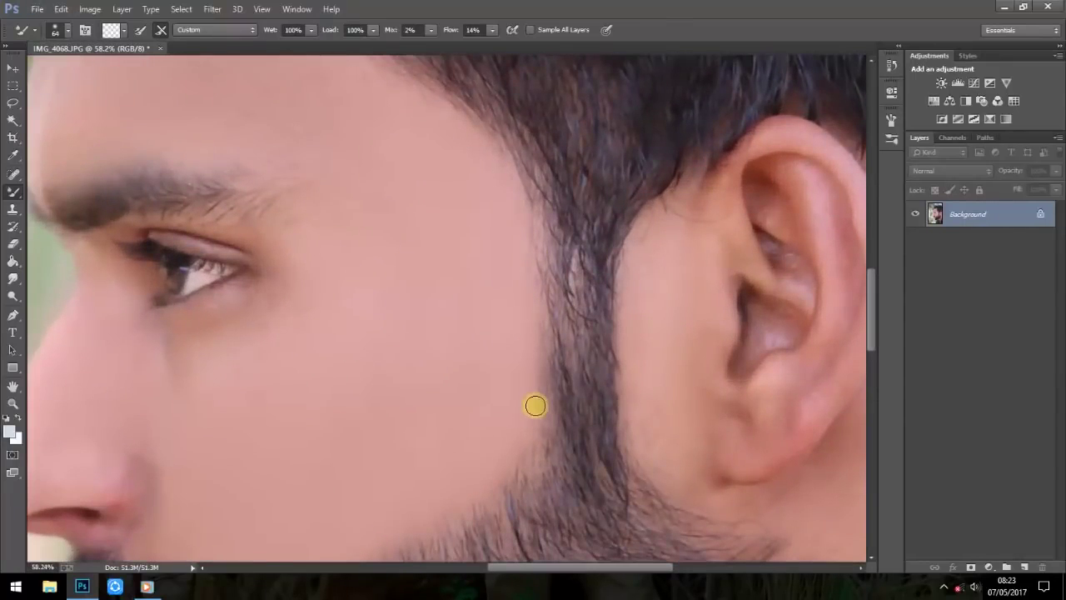
scroll(583, 361, down, 5)
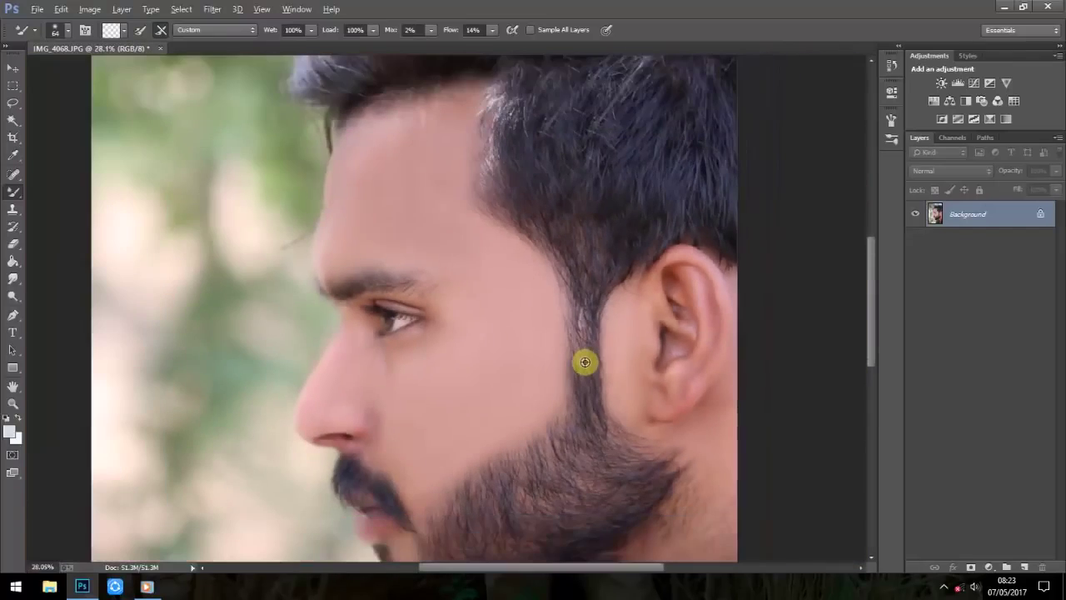
scroll(583, 361, down, 1)
scroll(478, 208, up, 6)
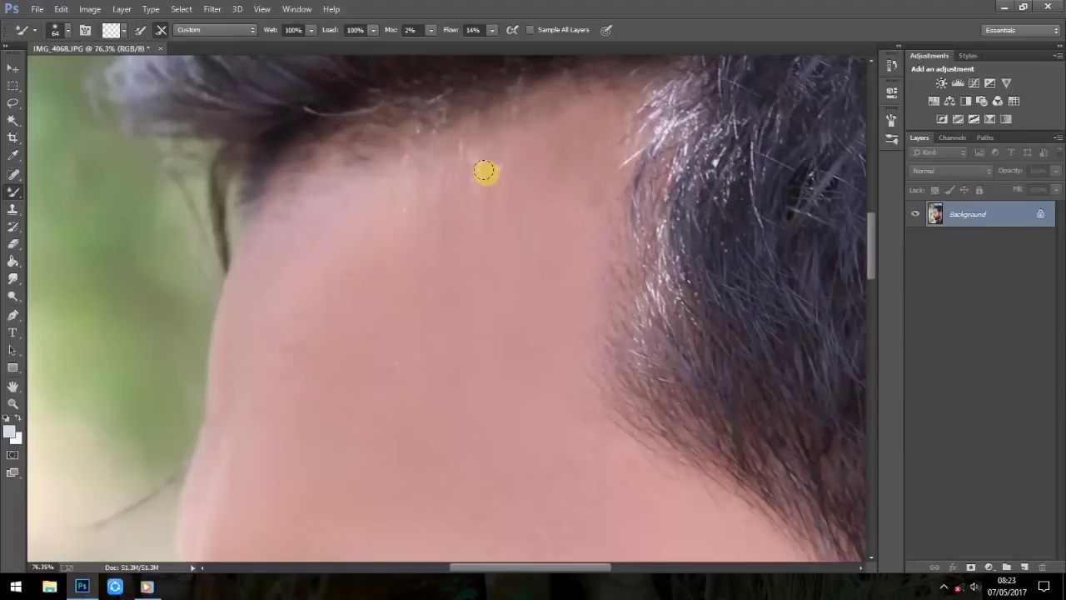
scroll(610, 189, down, 1)
scroll(610, 189, down, 5)
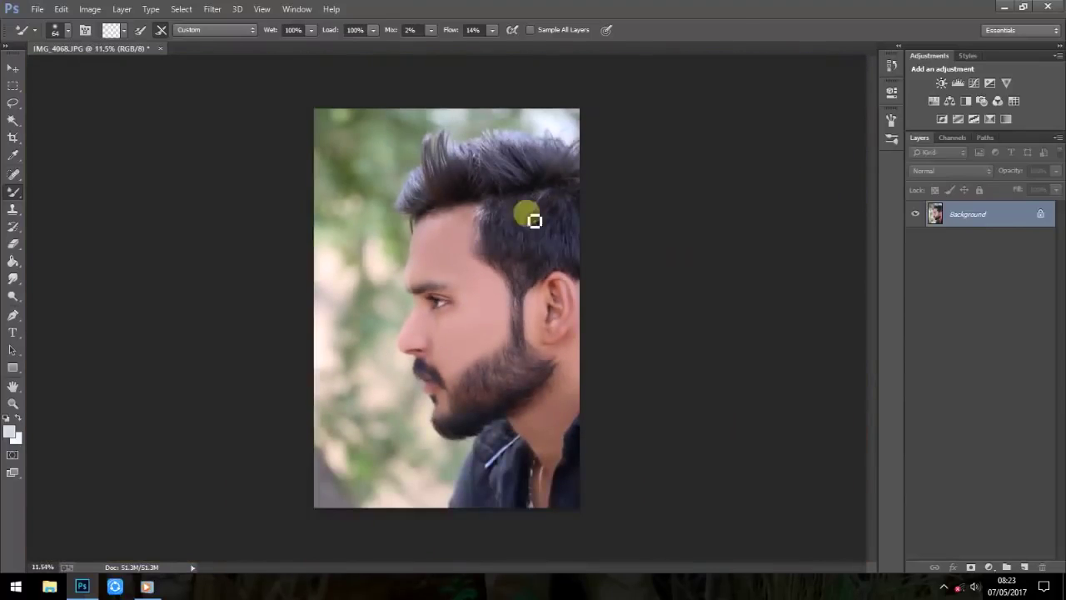
Apply Color Efex Pro 4's Contrast Colour Range filter with colour 0°, colour contrast 63%, brightness -8% and a raised contrast.
click(182, 8)
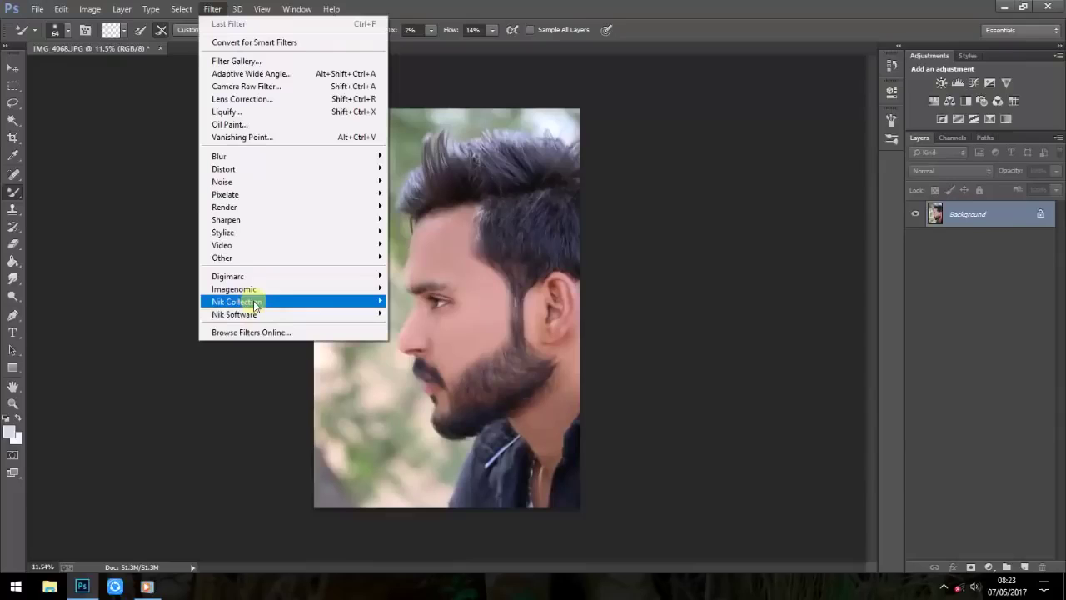
mouse_move(377, 301)
click(440, 301)
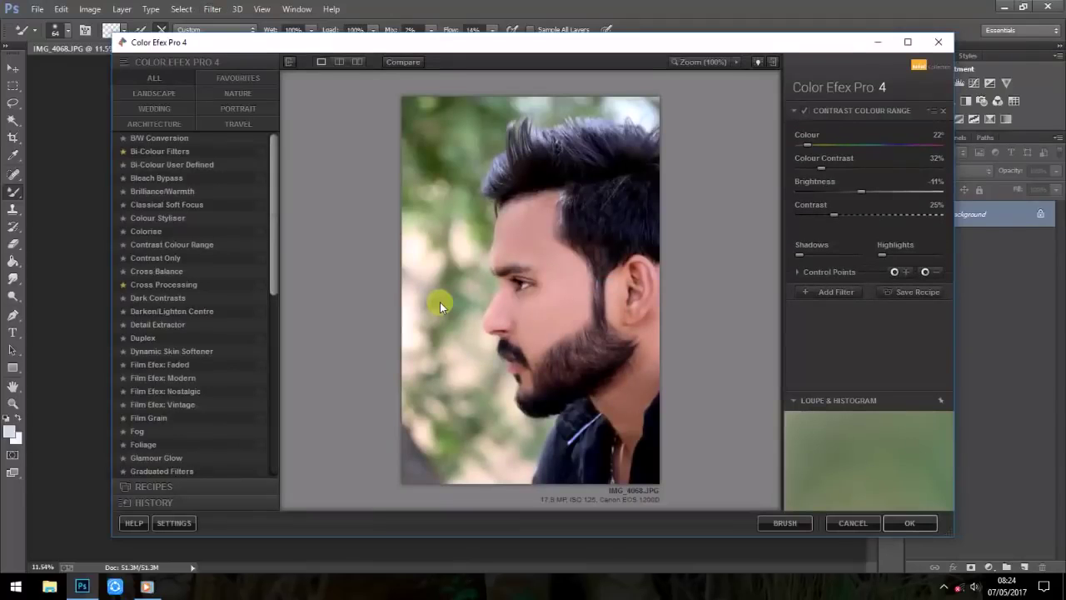
click(181, 245)
drag(847, 168, 864, 195)
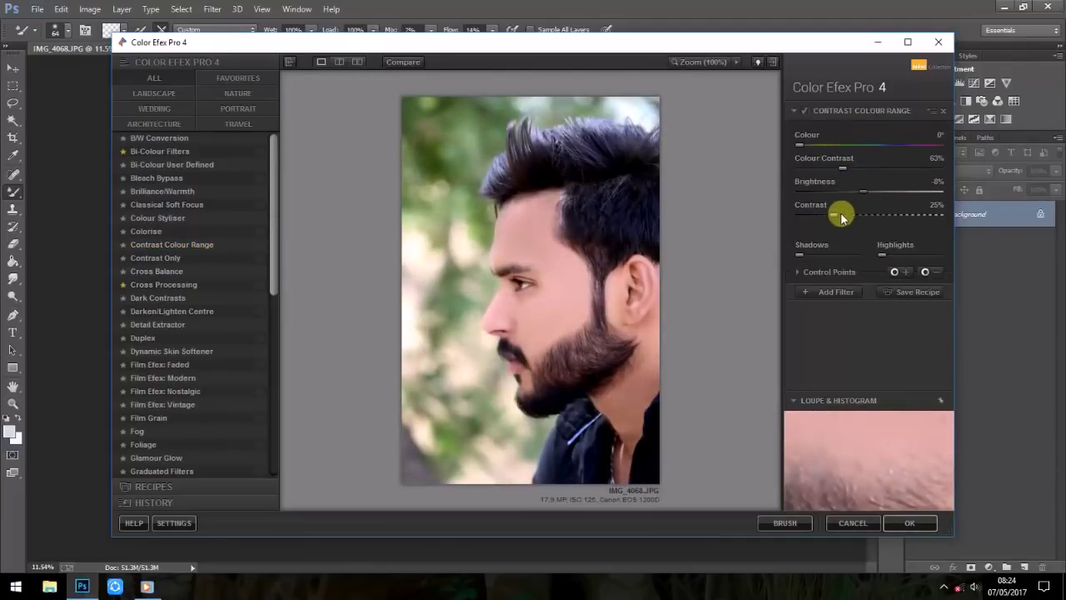
drag(832, 218, 844, 221)
click(931, 522)
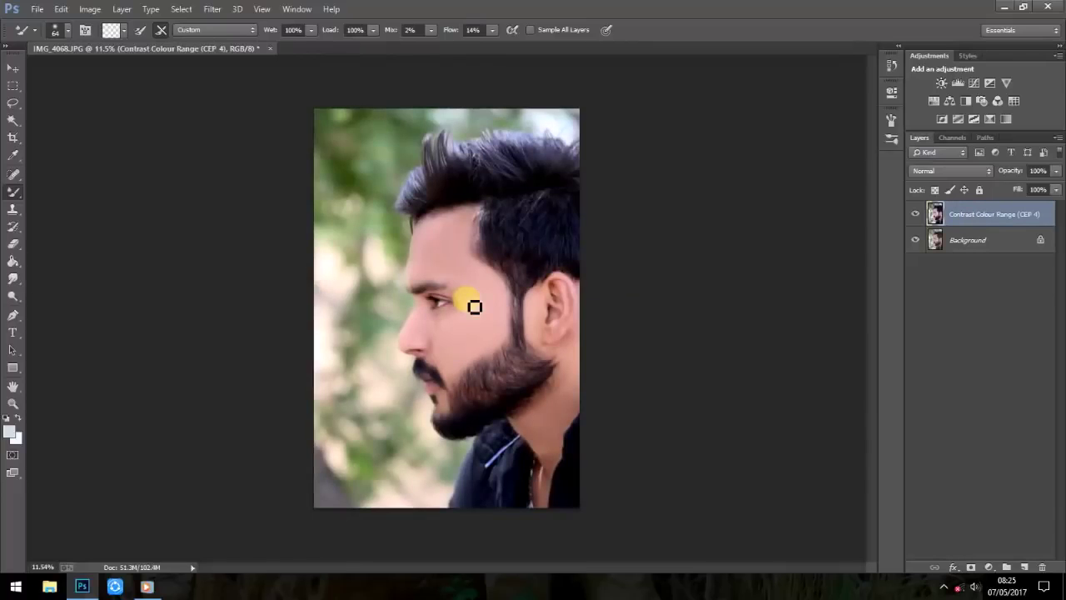
Apply the Camera Raw filter to the Contrast Colour Range layer with the HSL hue of the greens set to +100.
click(212, 9)
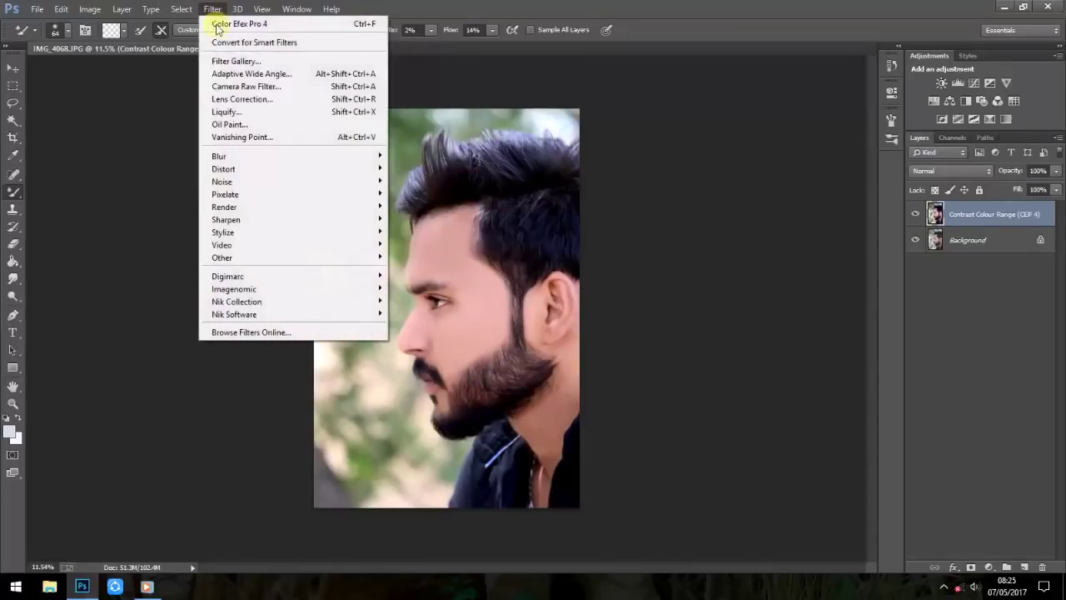
click(221, 88)
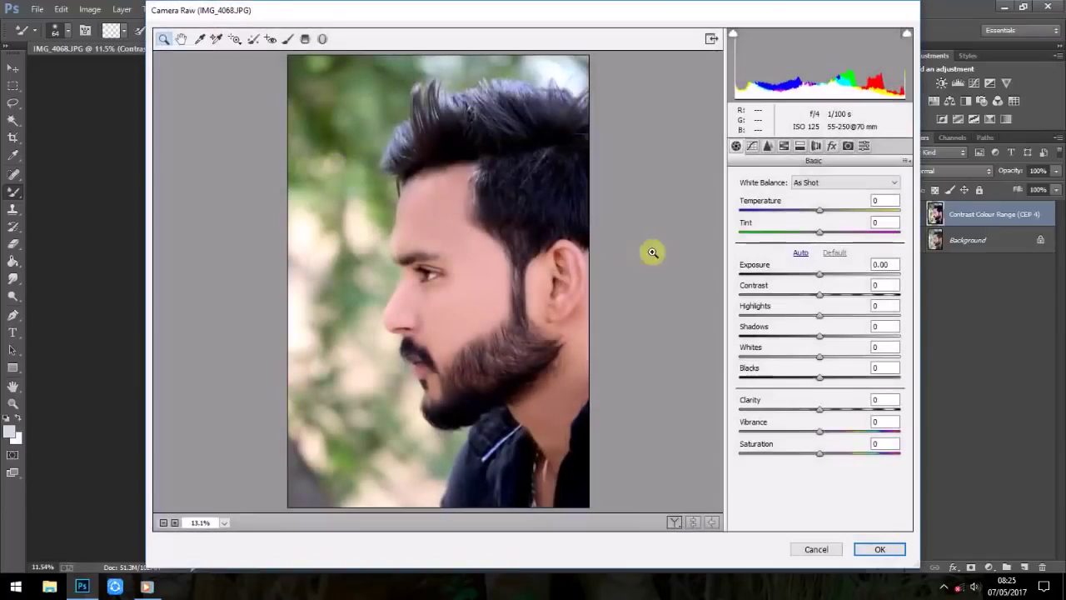
click(784, 147)
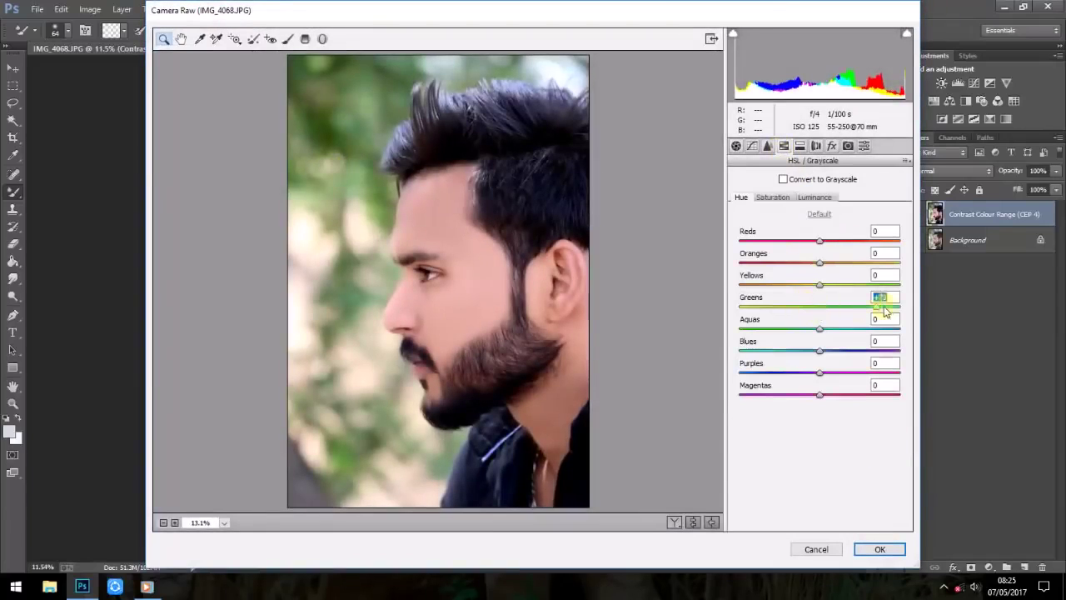
drag(862, 311, 928, 309)
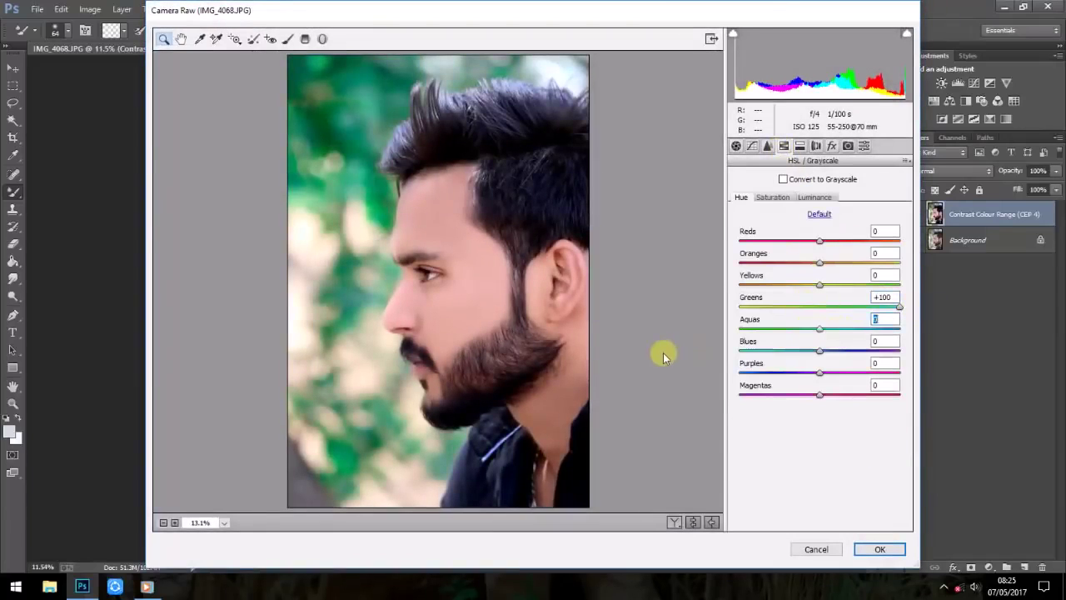
click(879, 549)
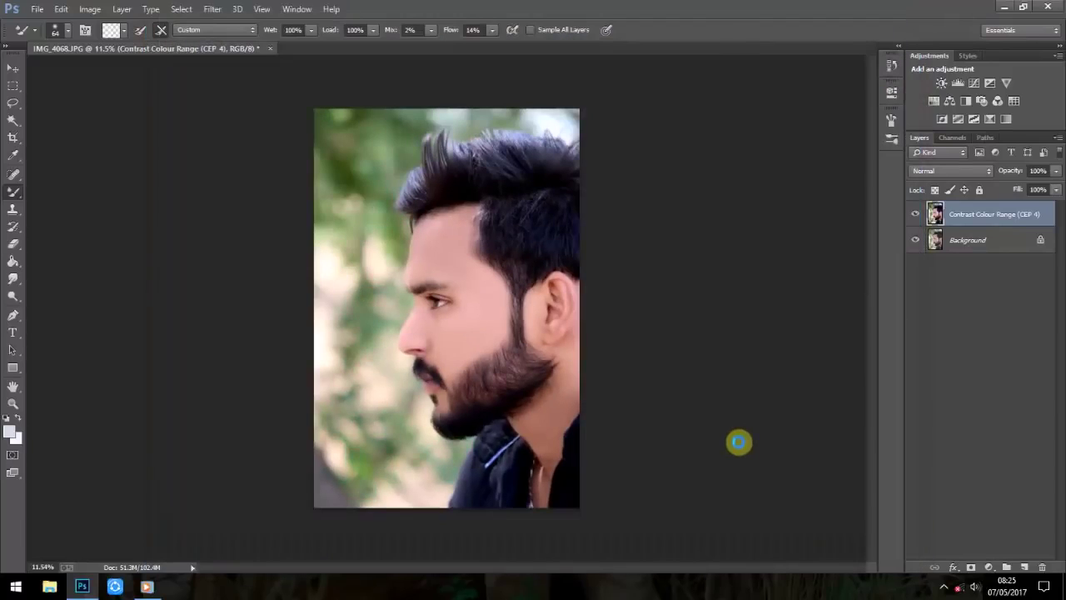